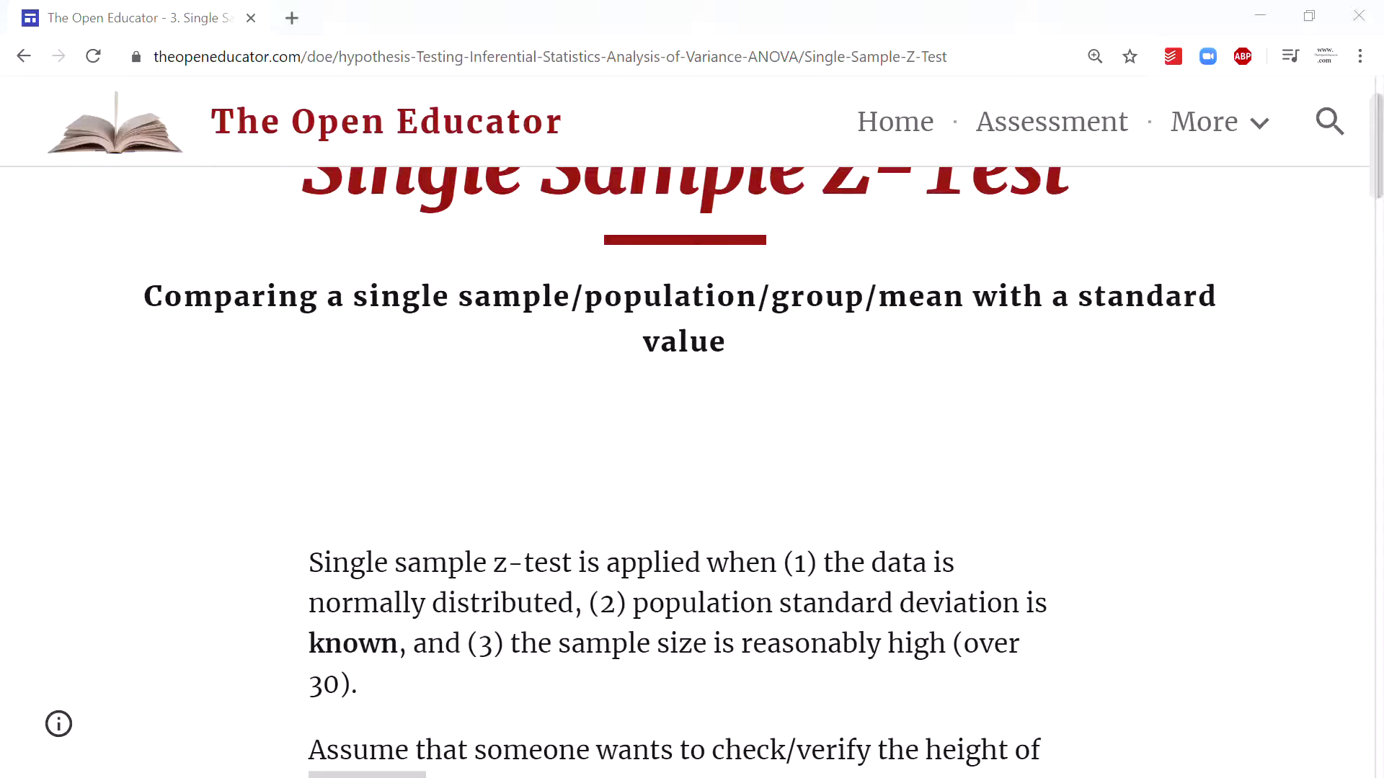
# Open the Single Sample Z-Test lesson under the Hypothesis Testing chapter on The Open Educator
pyautogui.scroll(2, 692, 469)
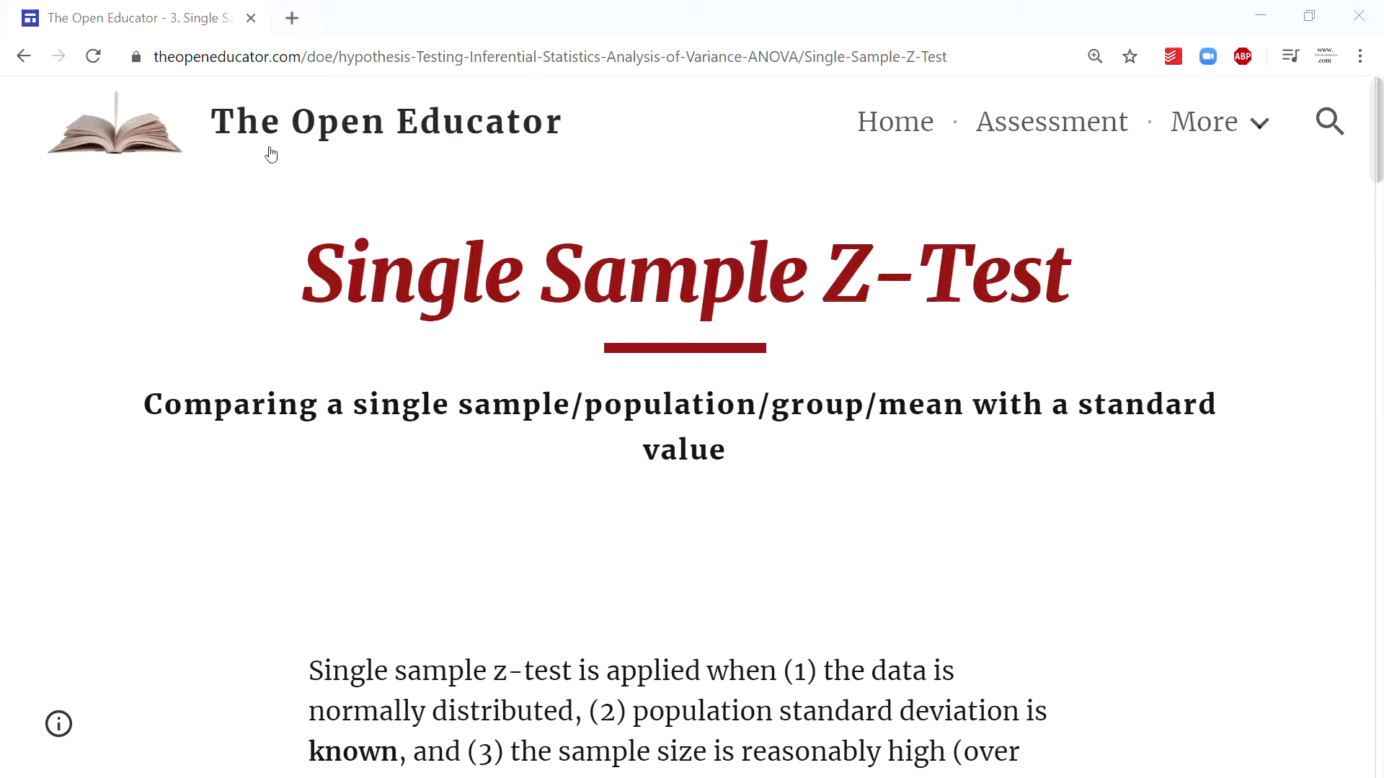
pyautogui.moveTo(1191, 160)
pyautogui.click(993, 198)
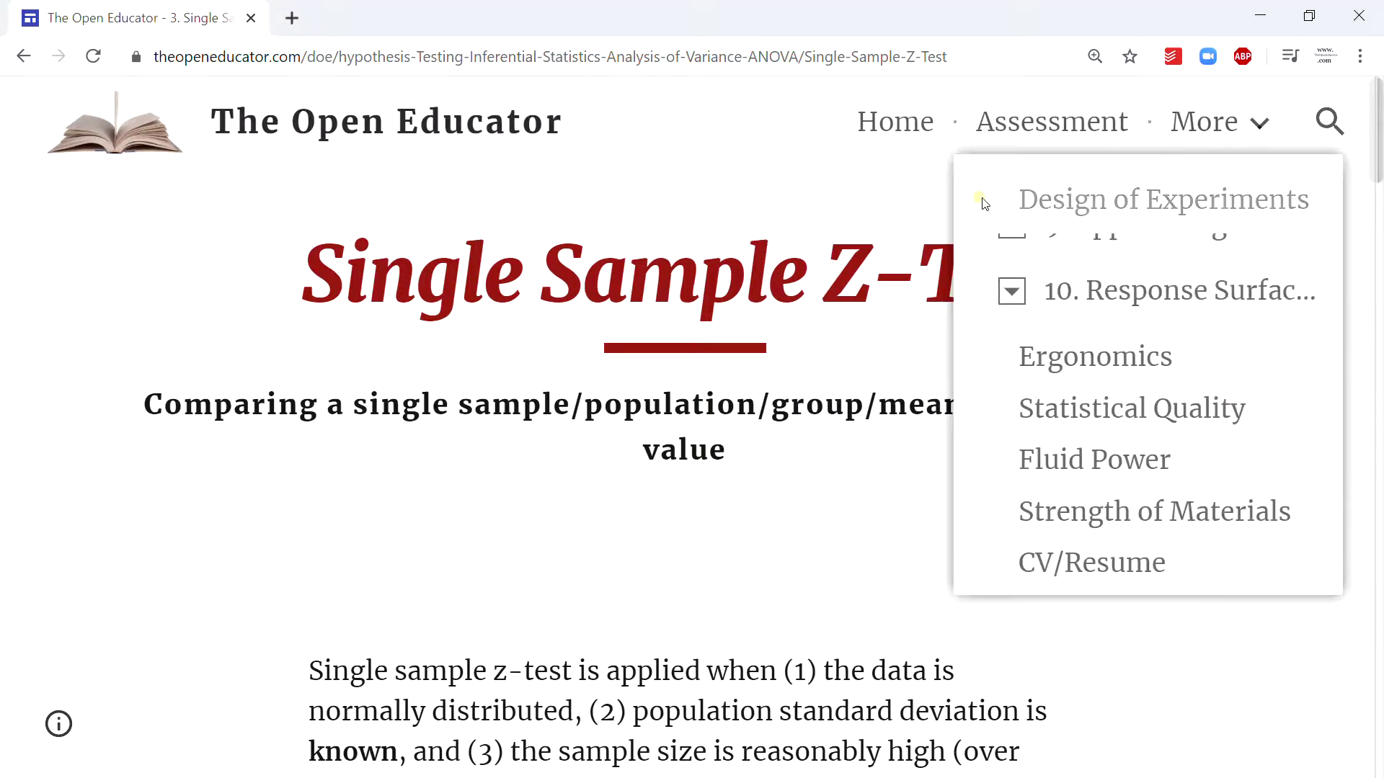
pyautogui.click(1013, 333)
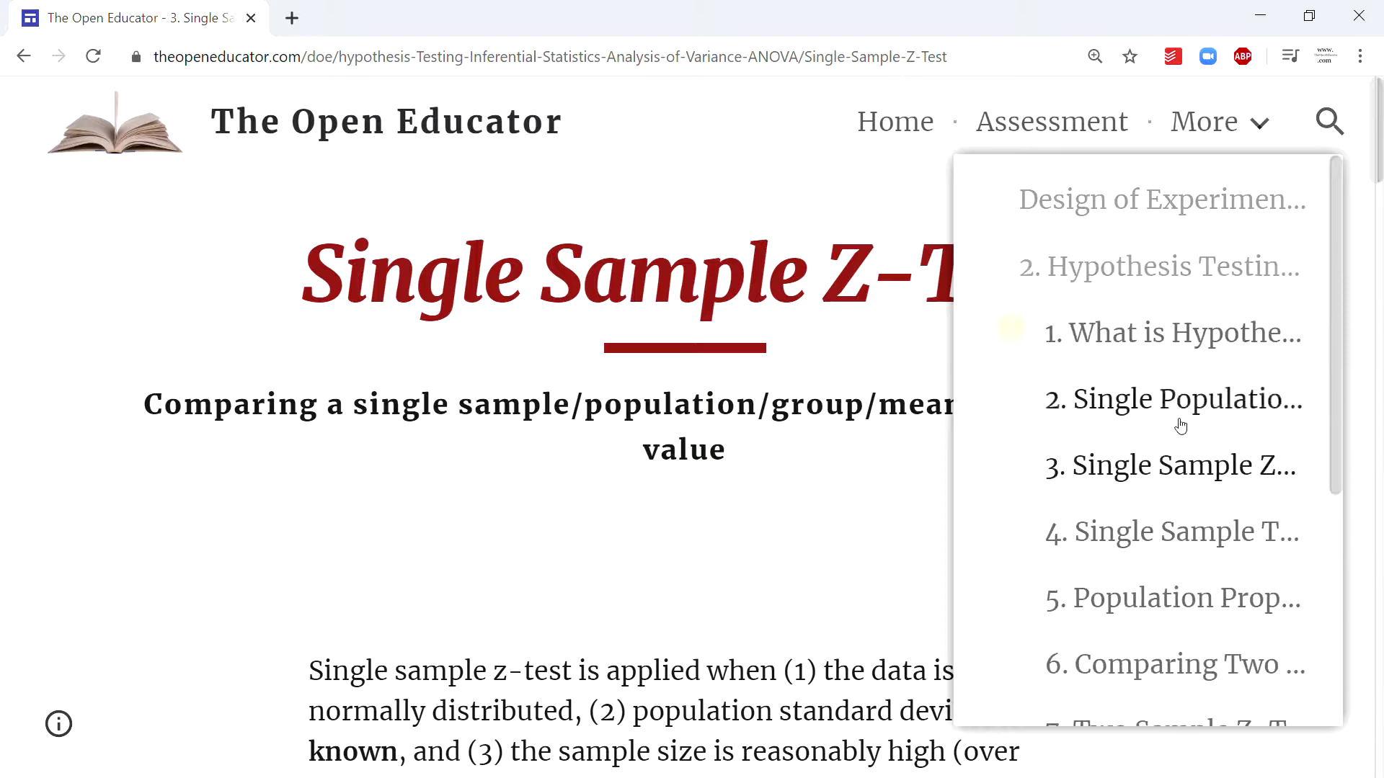
pyautogui.click(1212, 473)
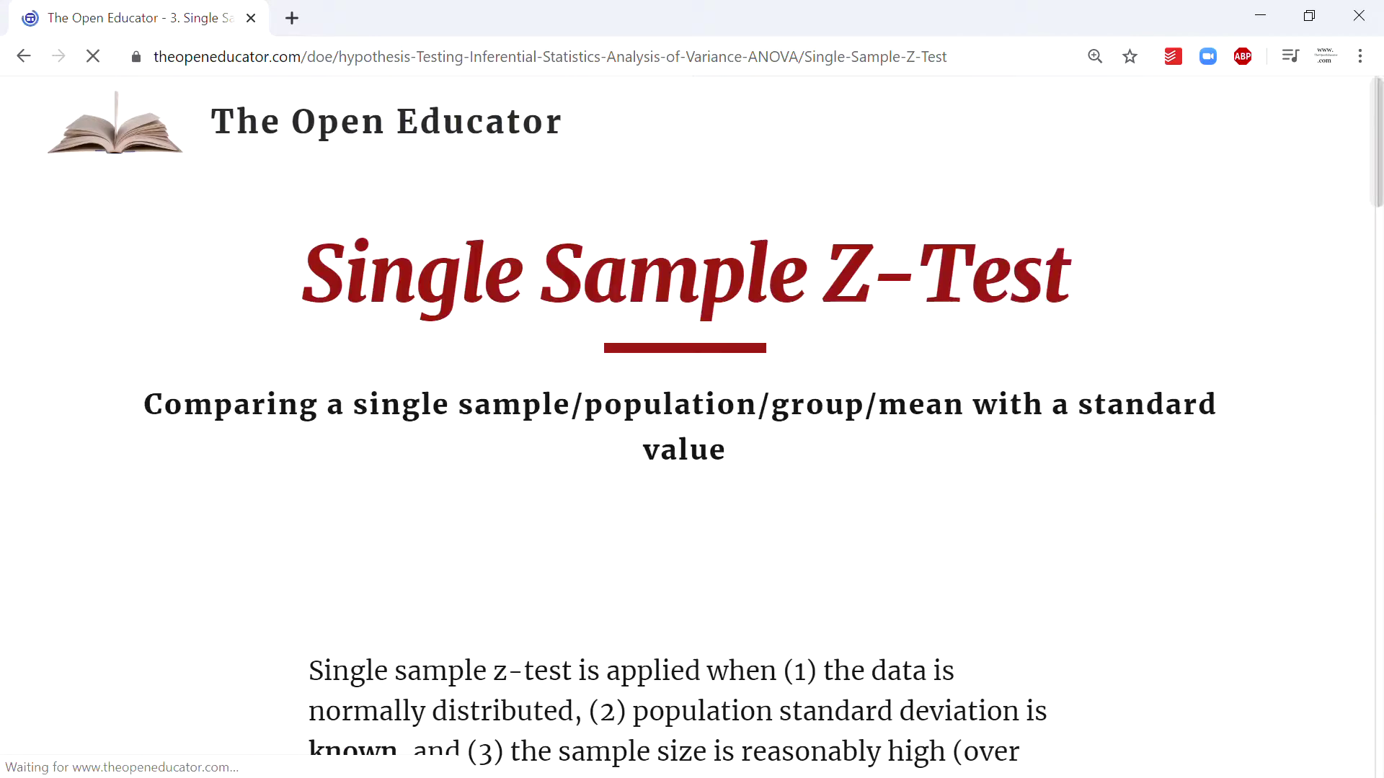
# Scroll down the lesson and highlight the conditions for using a z-test
pyautogui.scroll(-15, 581, 483)
pyautogui.scroll(-10, 684, 469)
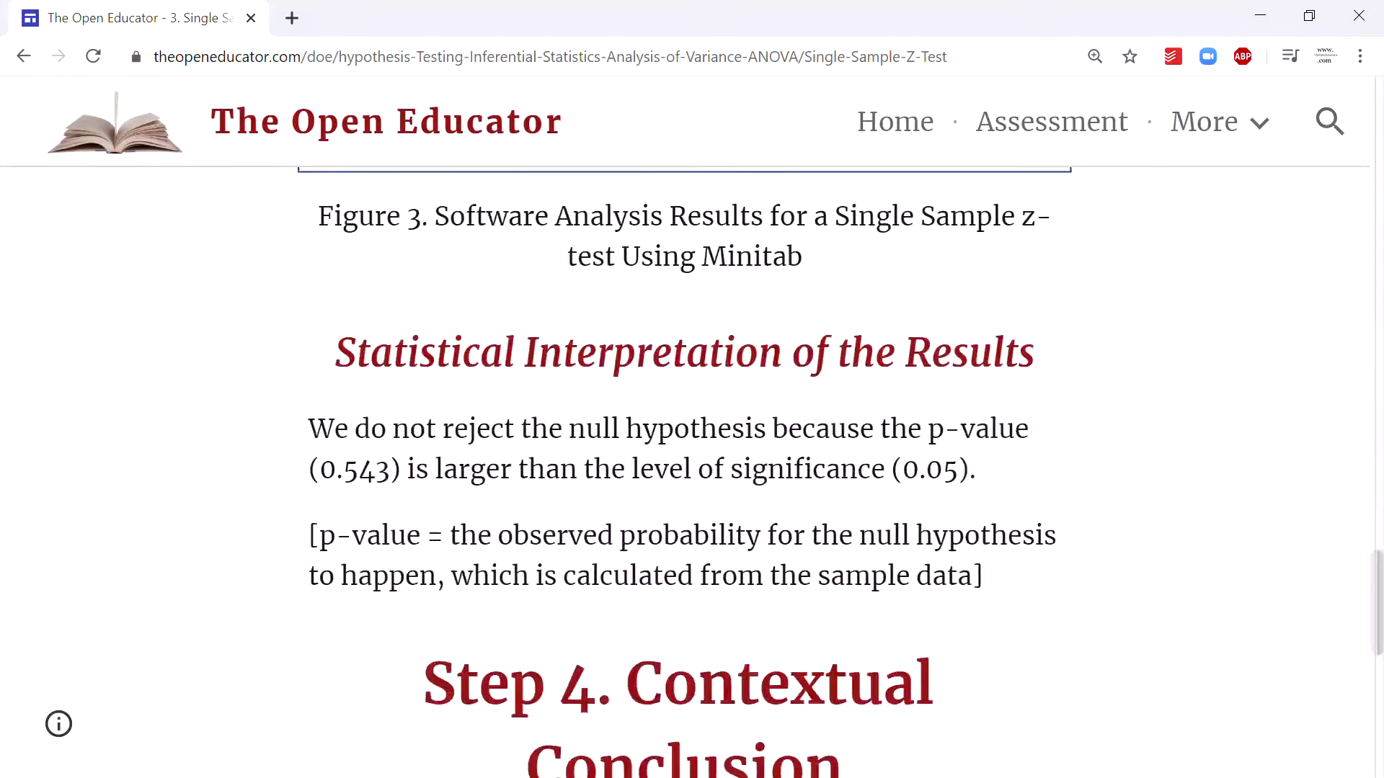
pyautogui.scroll(12, 685, 469)
pyautogui.scroll(8, 685, 468)
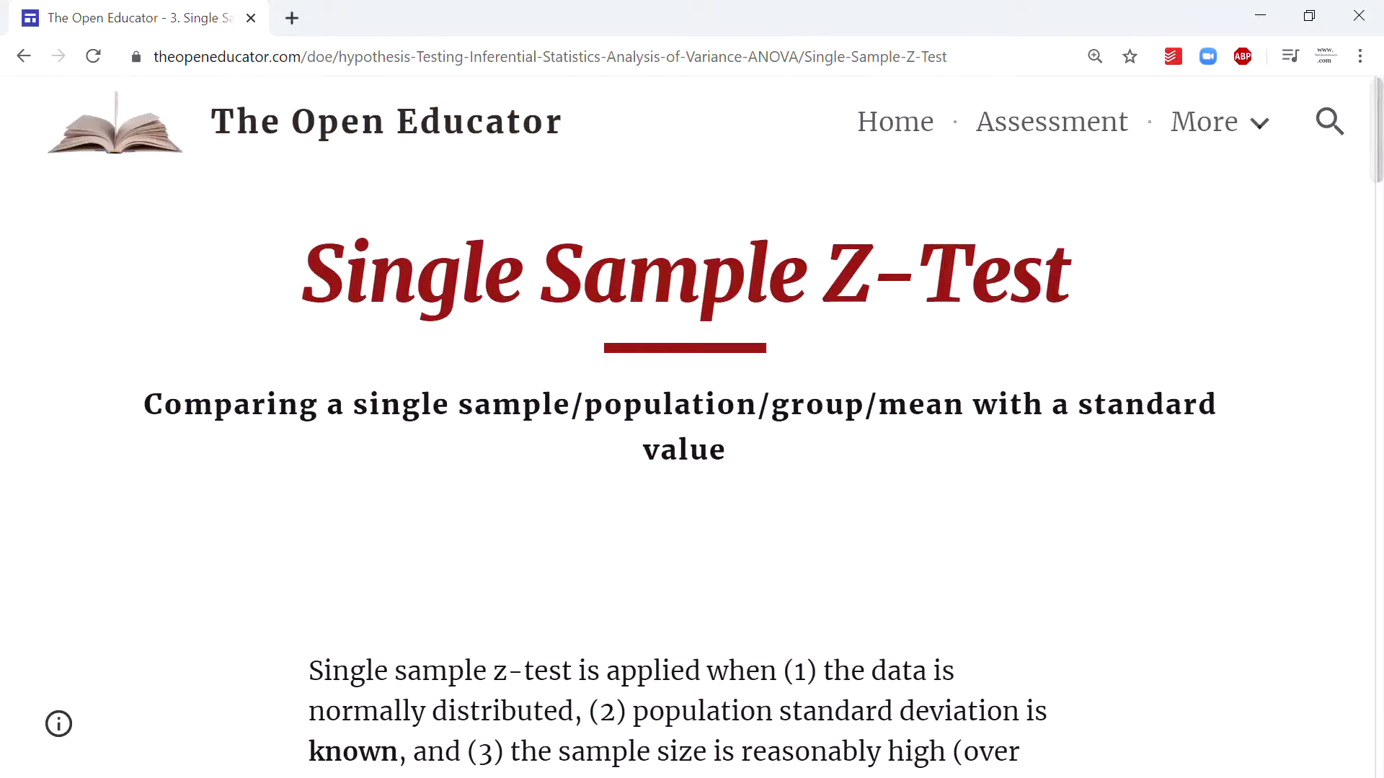
pyautogui.scroll(-3, 804, 511)
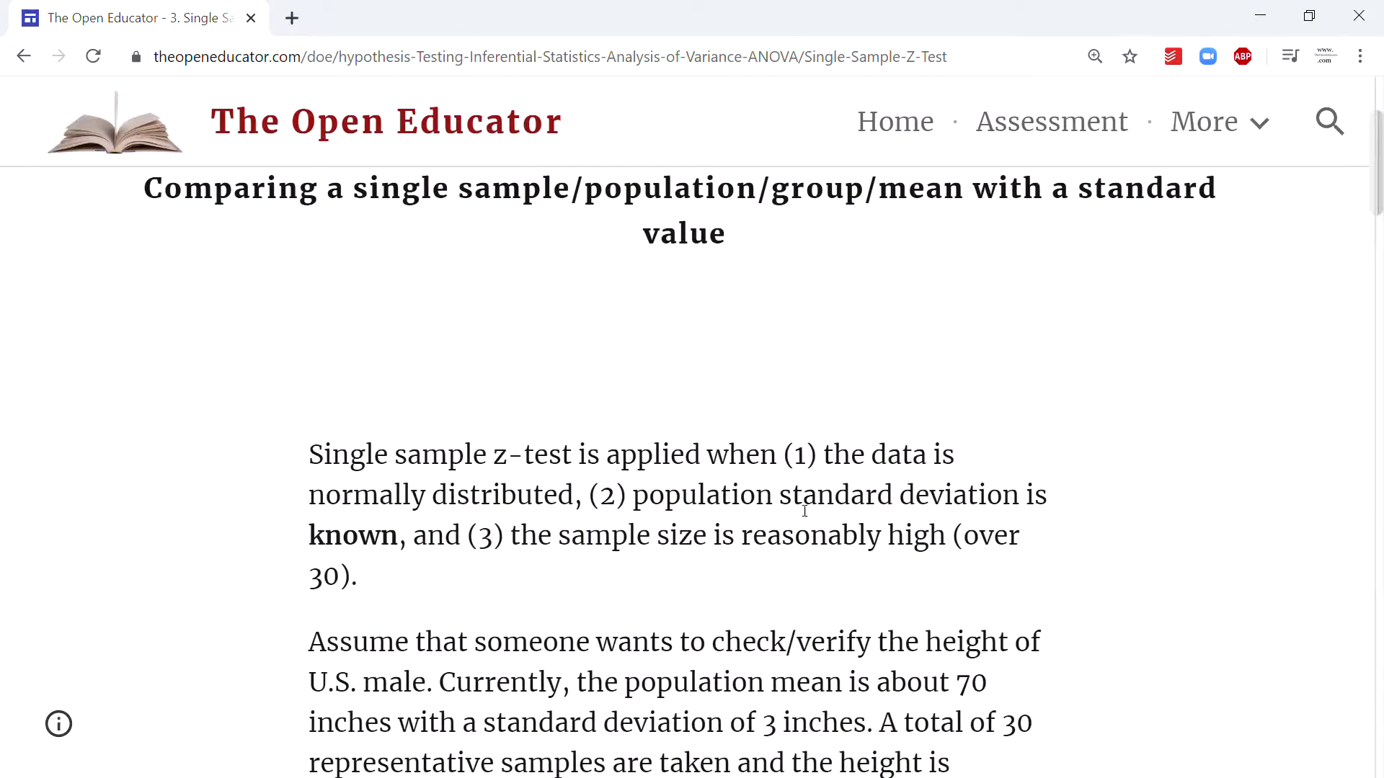
pyautogui.scroll(-1, 805, 511)
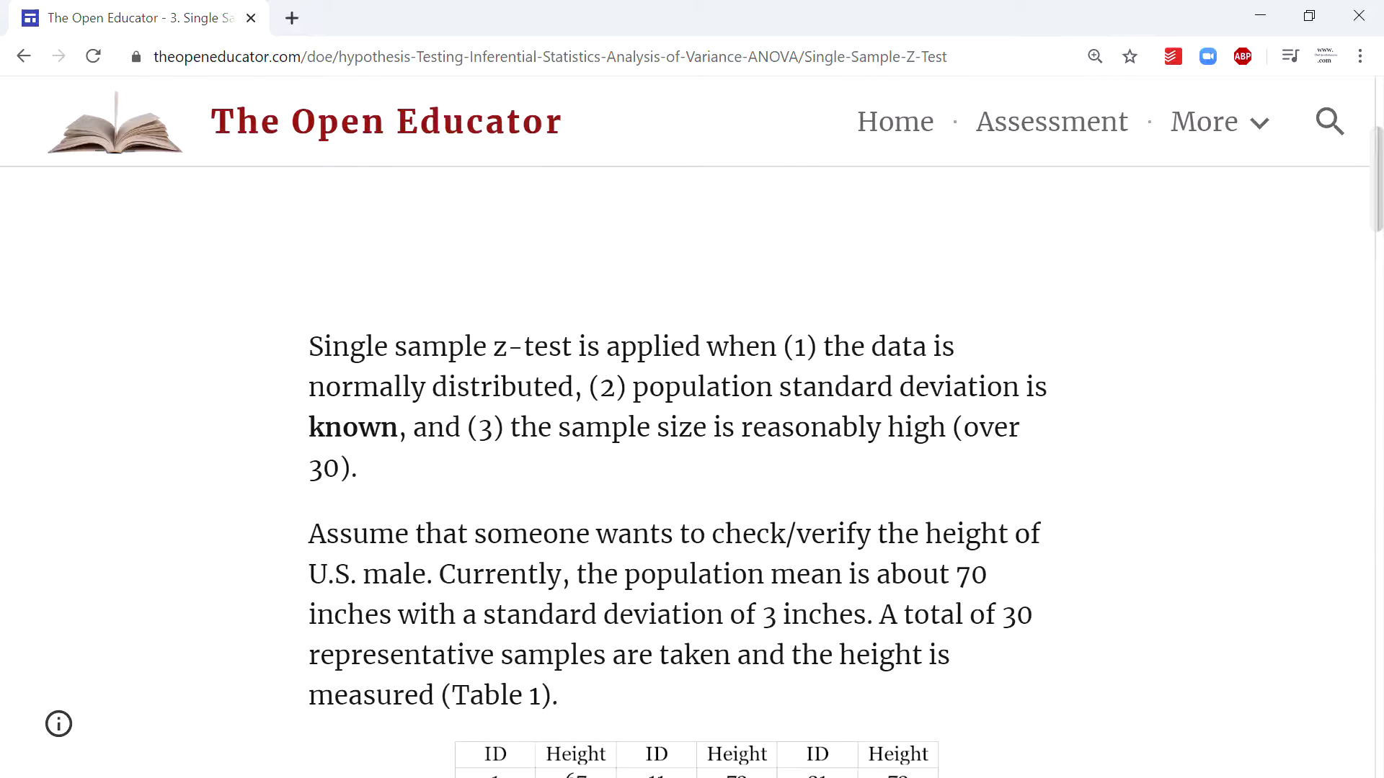
pyautogui.scroll(-1, 811, 267)
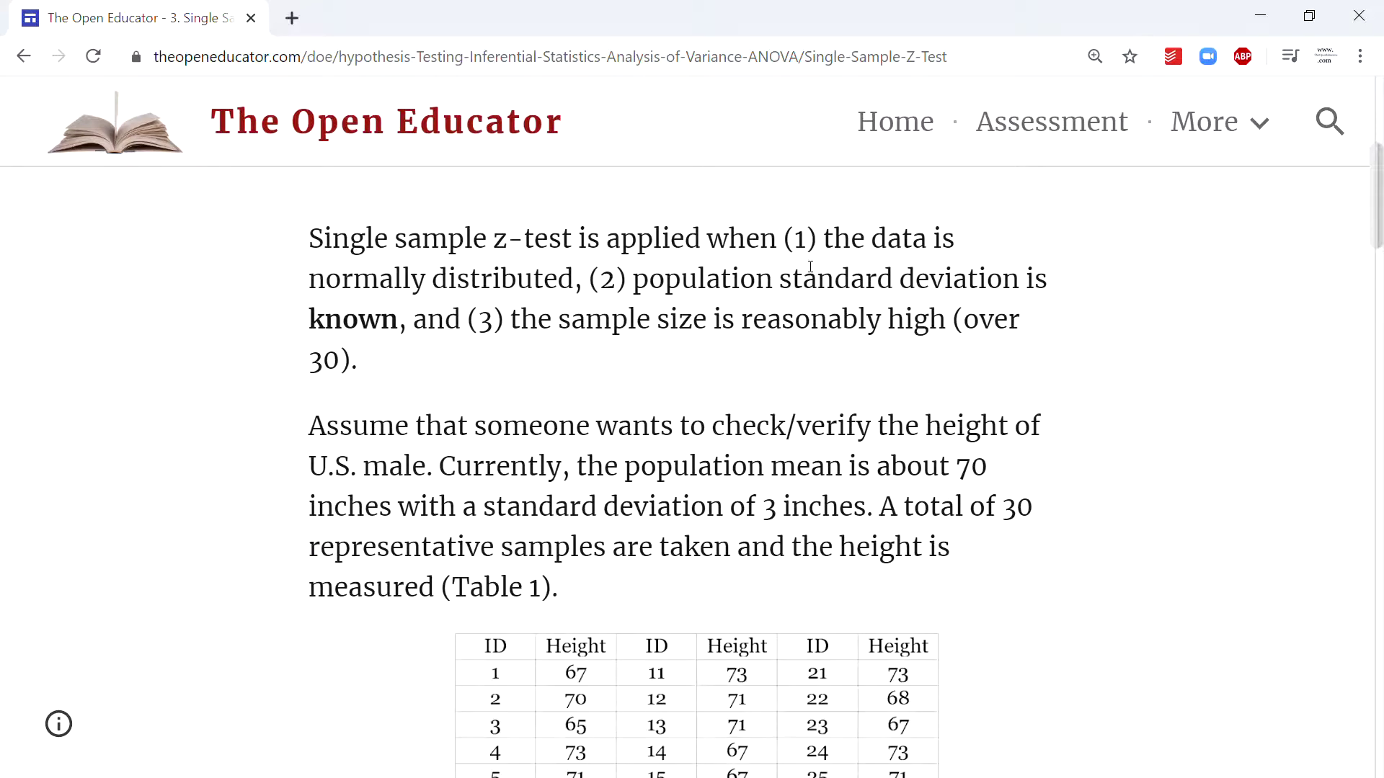
pyautogui.moveTo(834, 241); pyautogui.dragTo(843, 318)
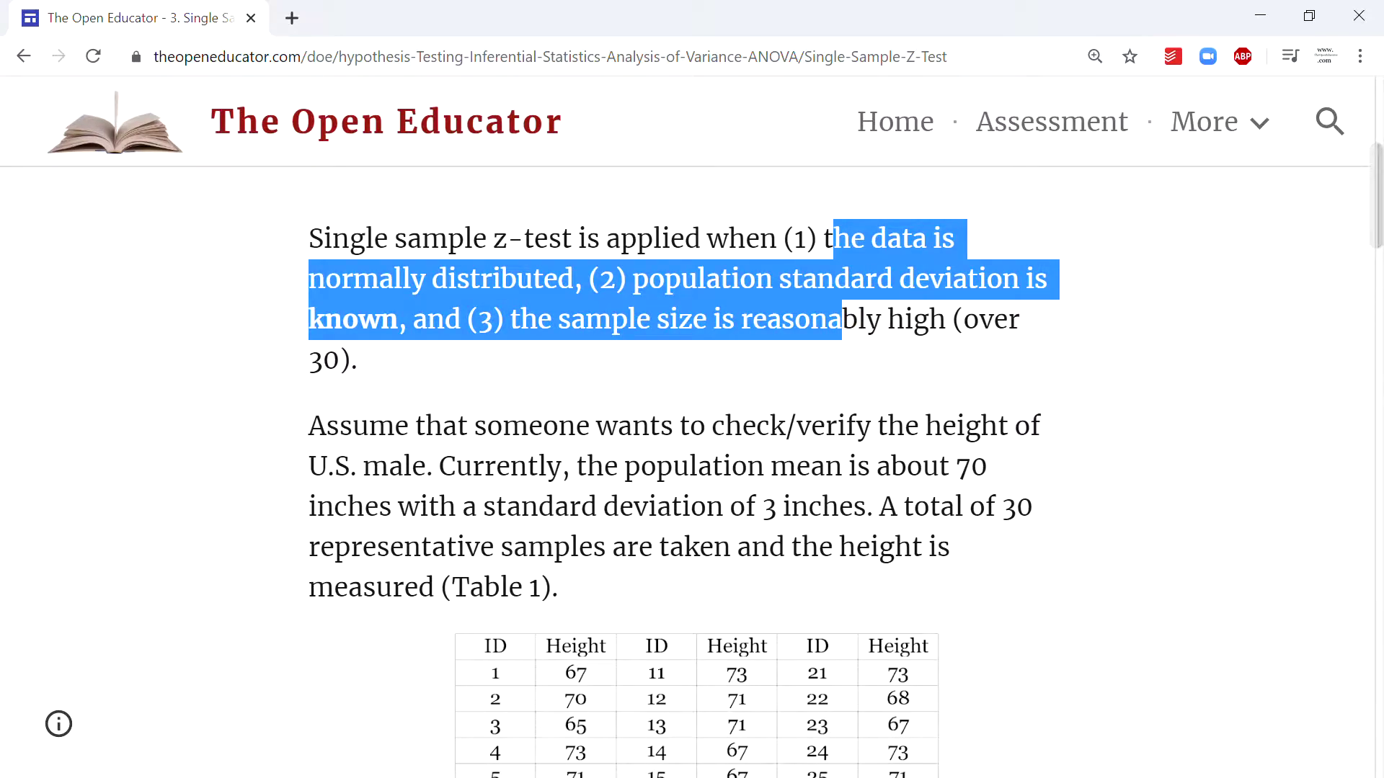
# Highlight the mean 70 / SD 3 sentence and 'U.S. male', then bring Table 1 of heights into view
pyautogui.scroll(-1, 686, 372)
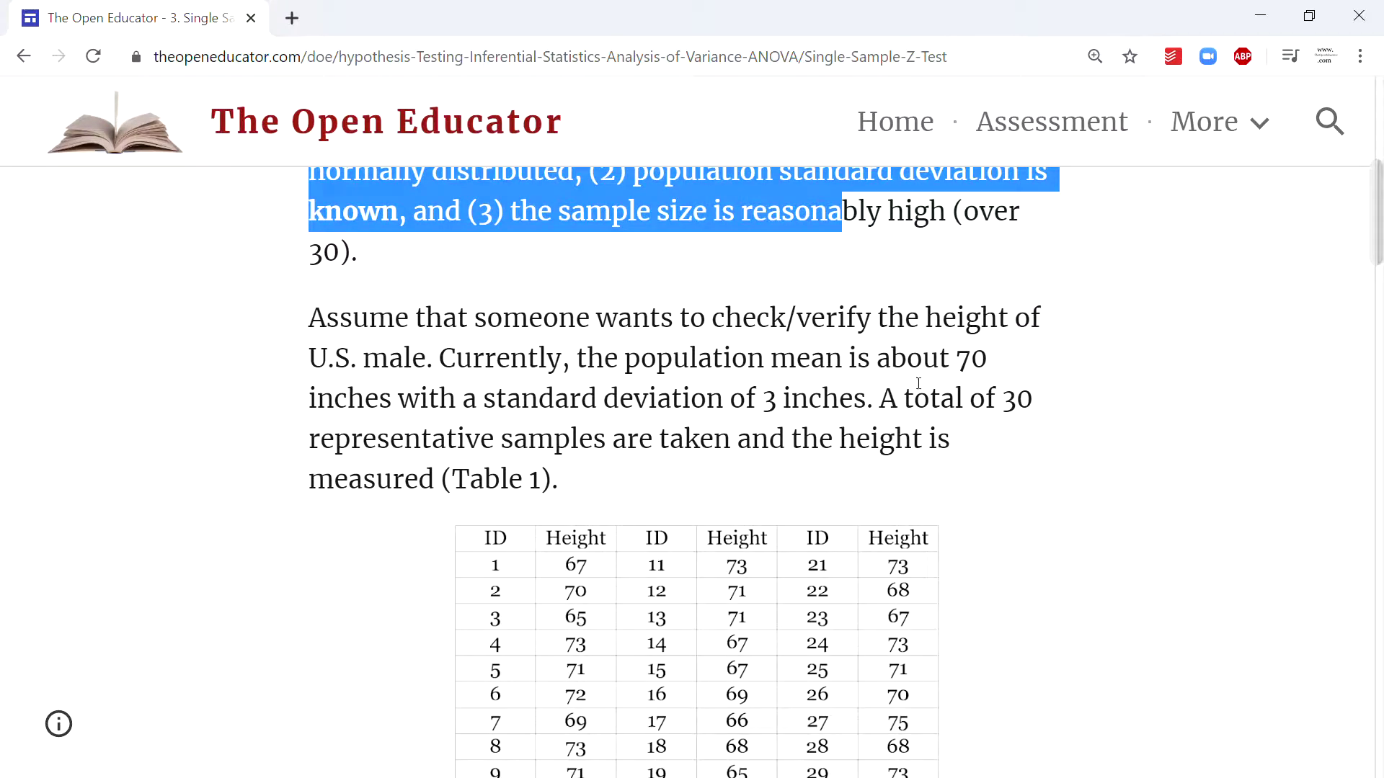
pyautogui.moveTo(877, 360); pyautogui.dragTo(873, 398)
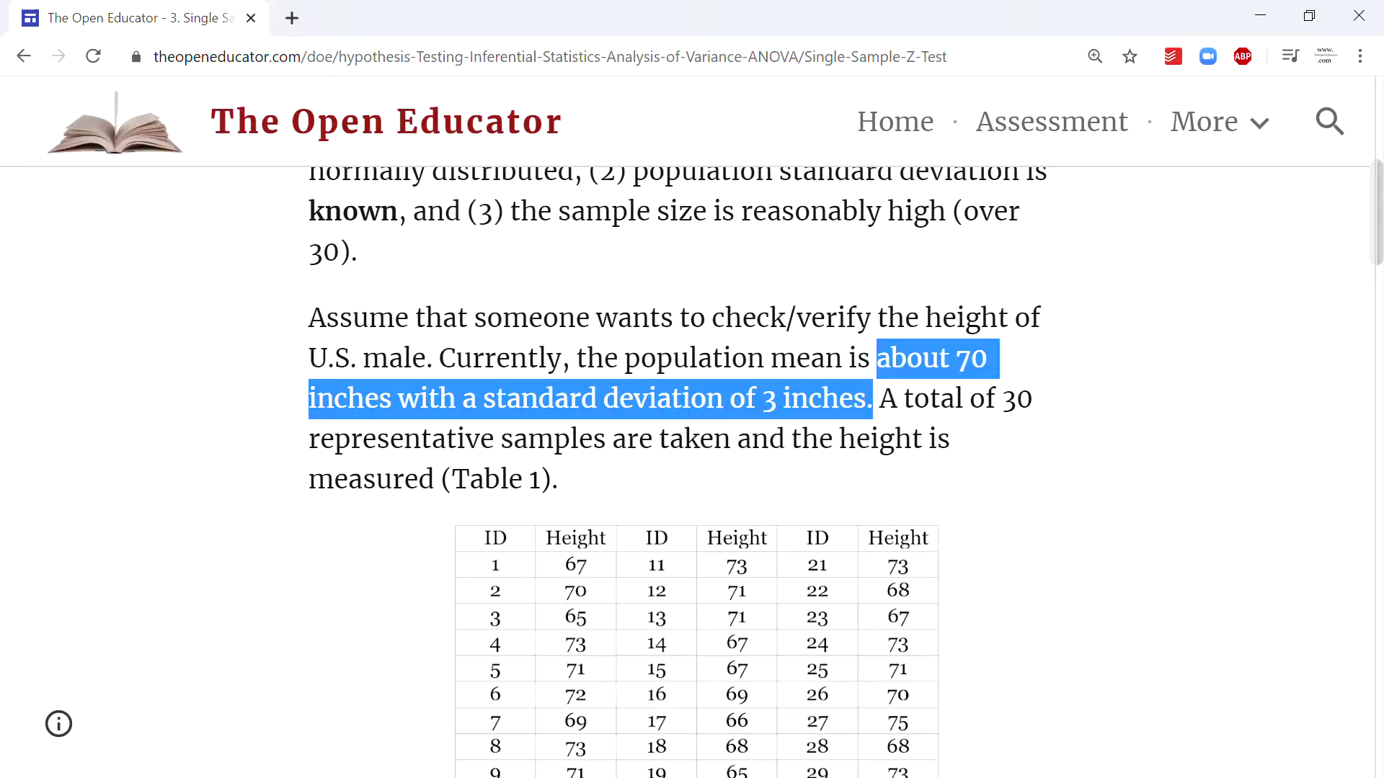
pyautogui.scroll(-1, 692, 468)
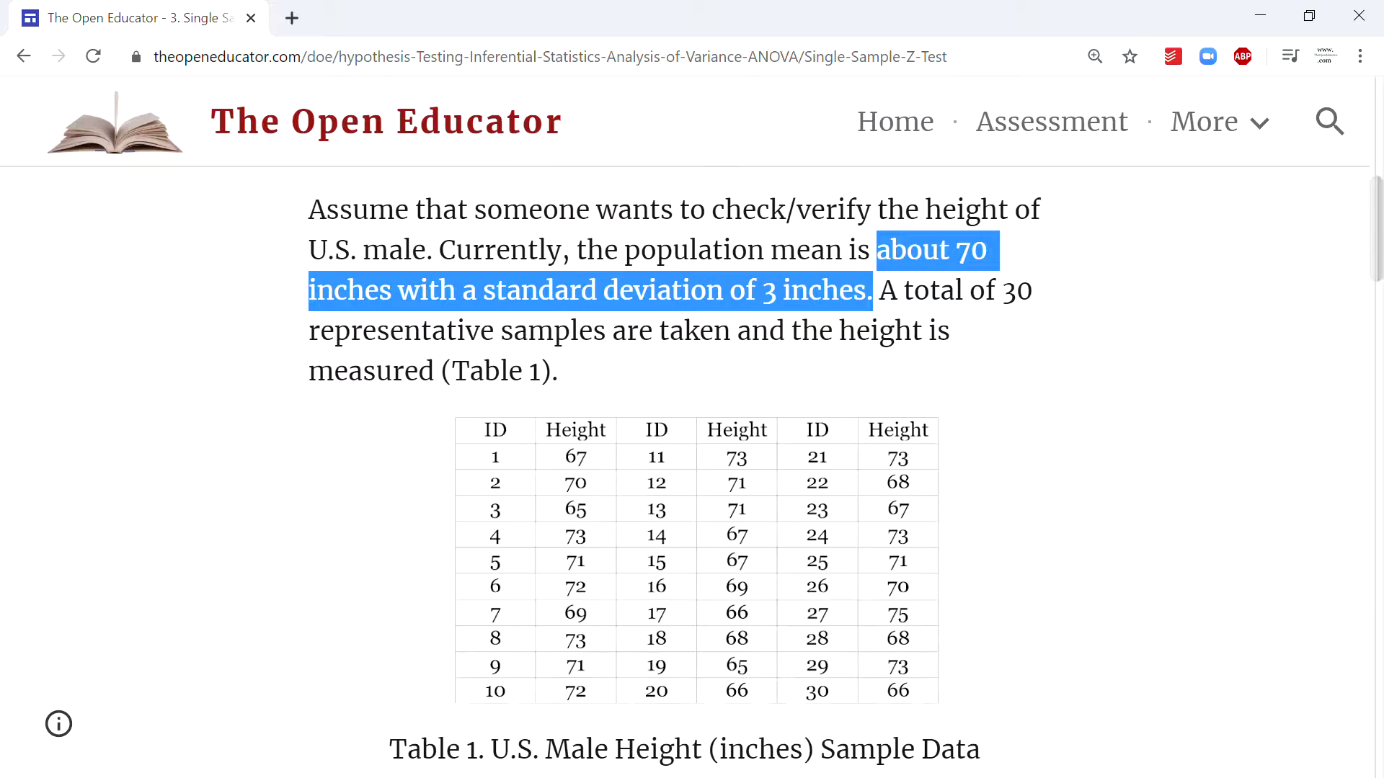
pyautogui.scroll(-1, 584, 519)
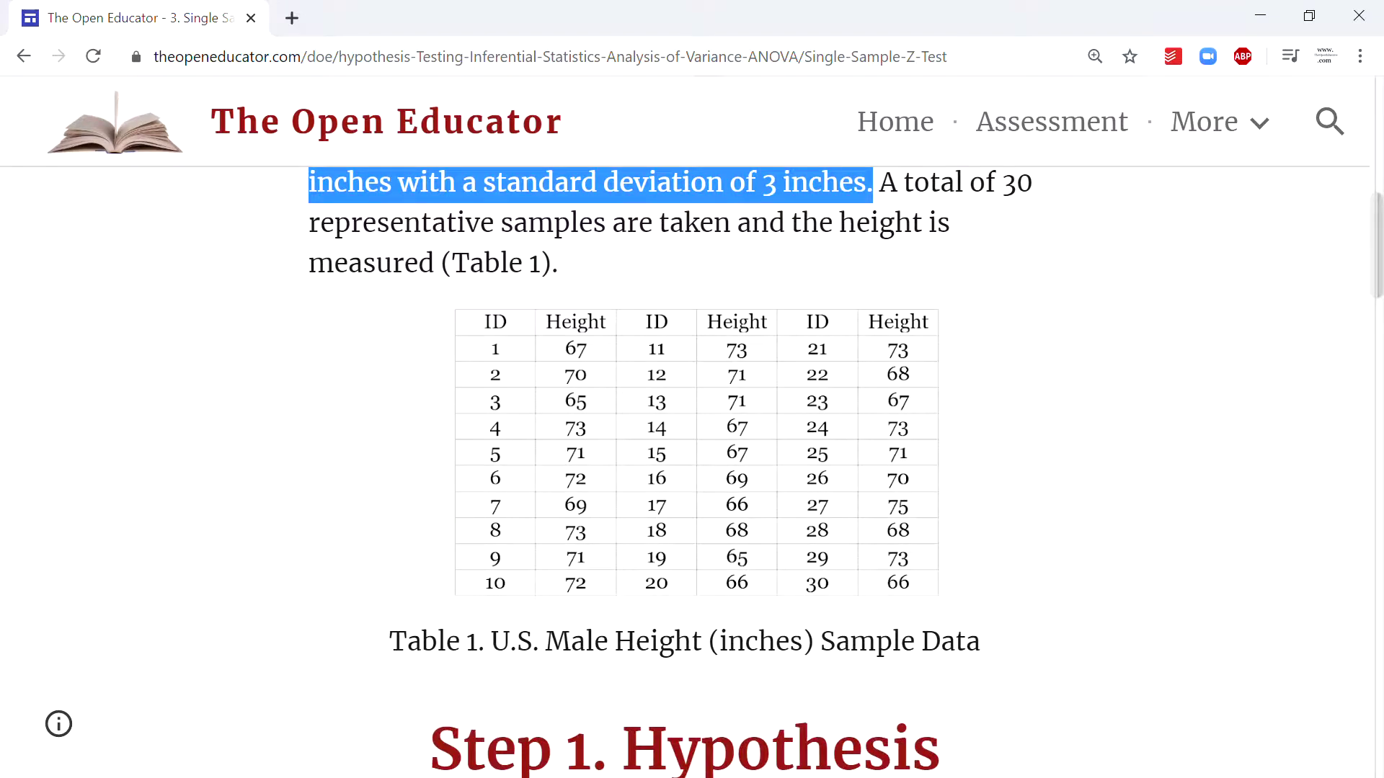
pyautogui.scroll(1, 402, 410)
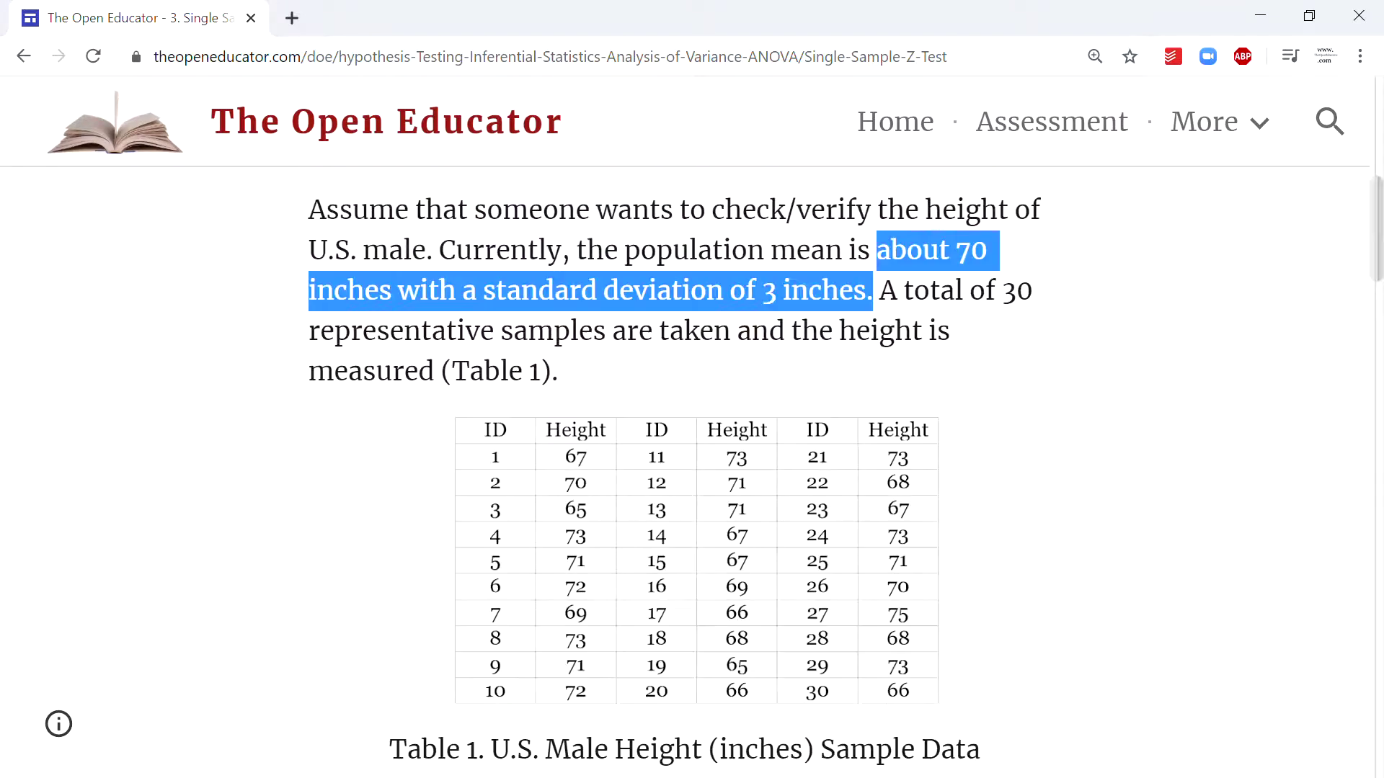
pyautogui.click(318, 249)
pyautogui.moveTo(318, 249); pyautogui.dragTo(426, 251)
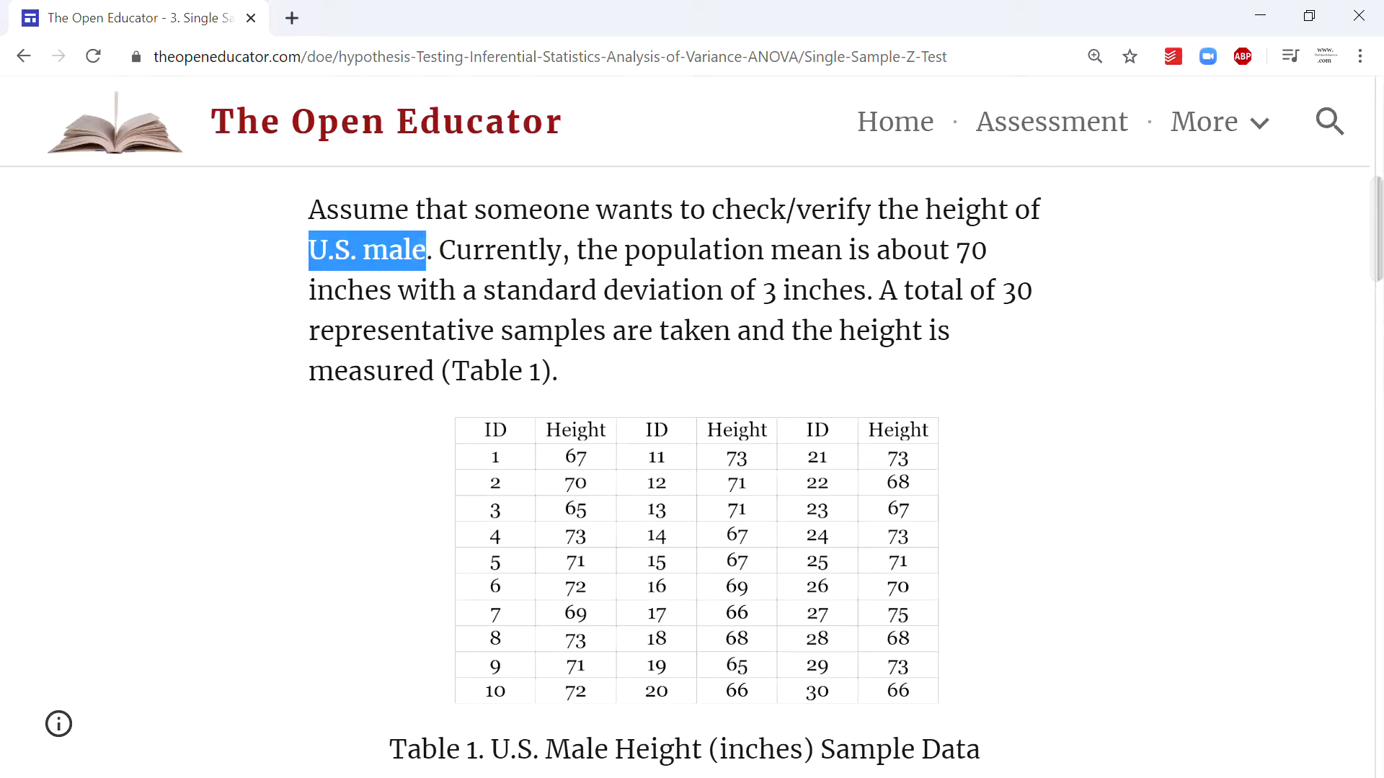
pyautogui.scroll(-1, 427, 251)
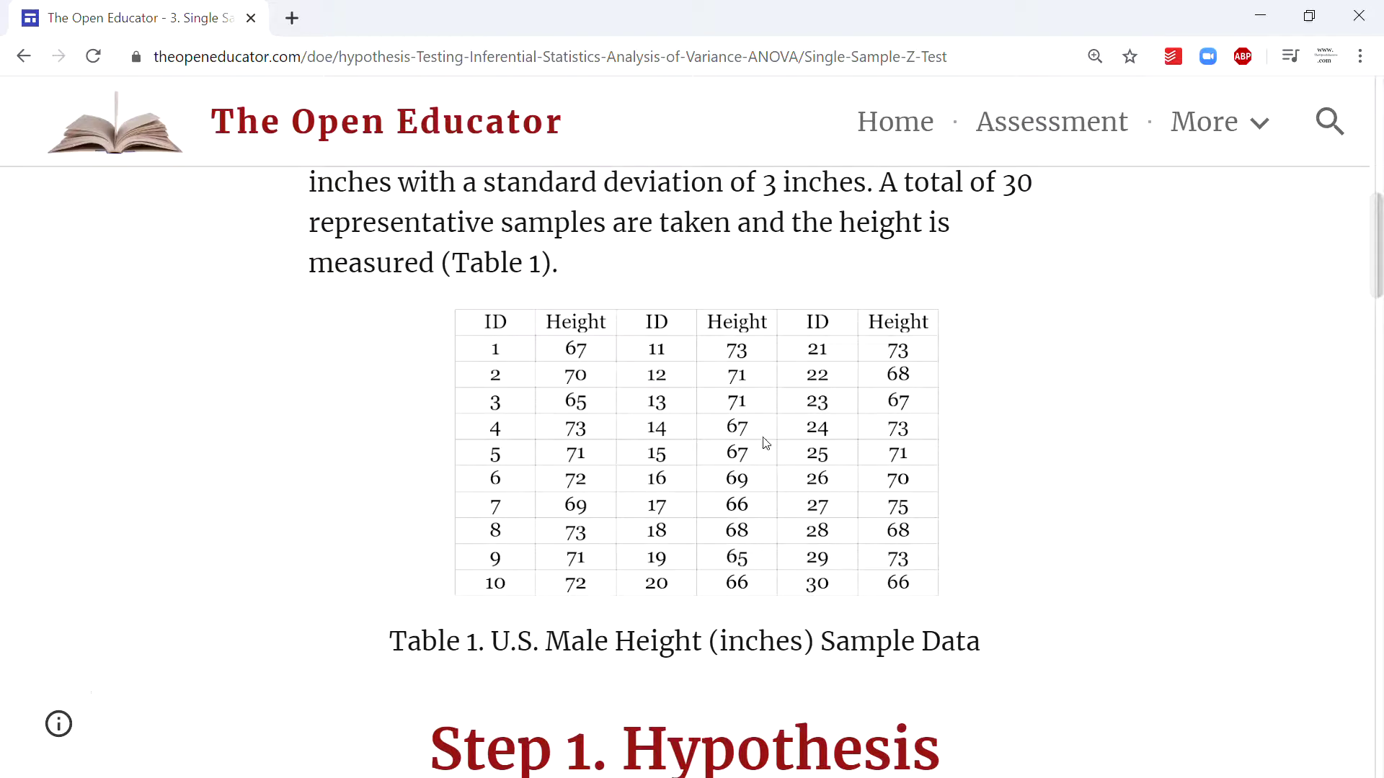
# In Excel, move the z formula picture beside MU and SIGMA and set X_BAR in F3 to =AVERAGE(C:C) (69.66667)
pyautogui.hotkey('alt', 'Tab')
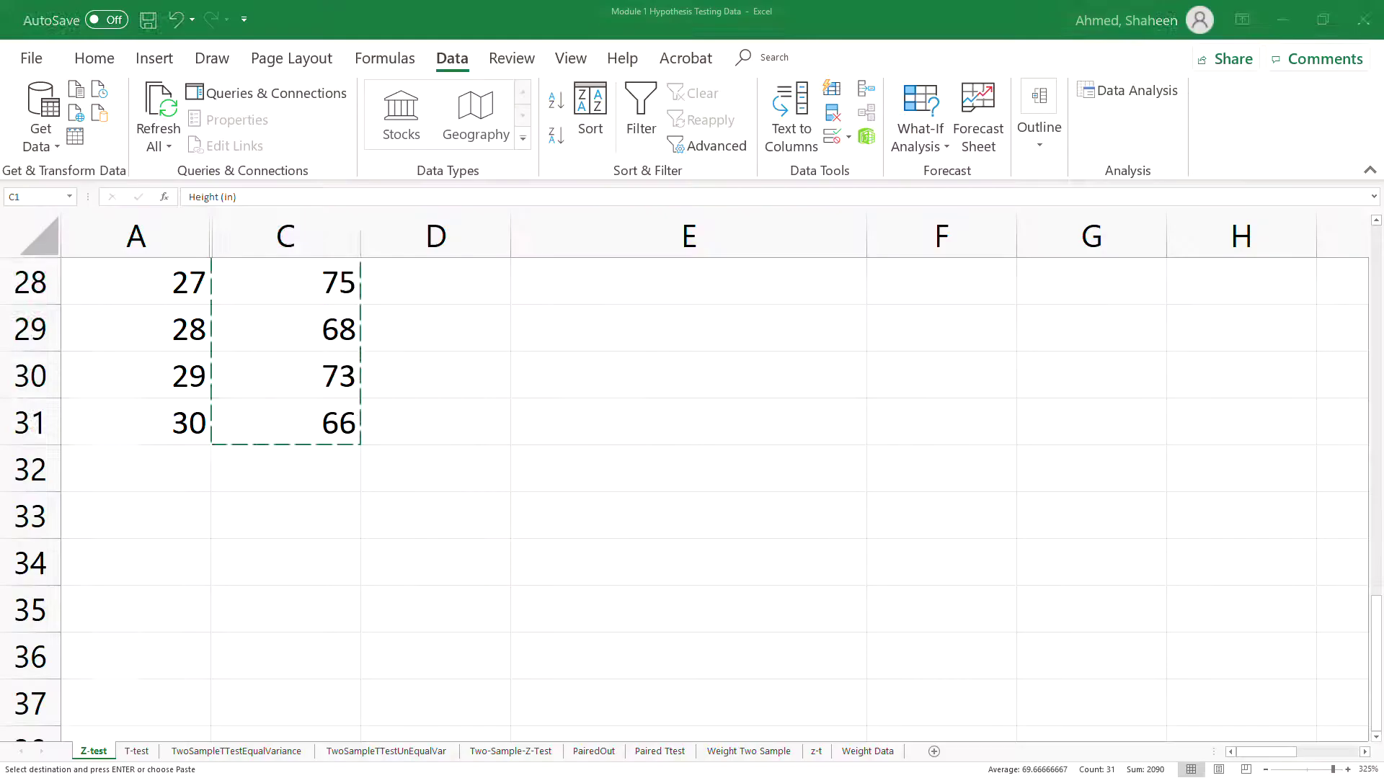
pyautogui.scroll(9, 247, 454)
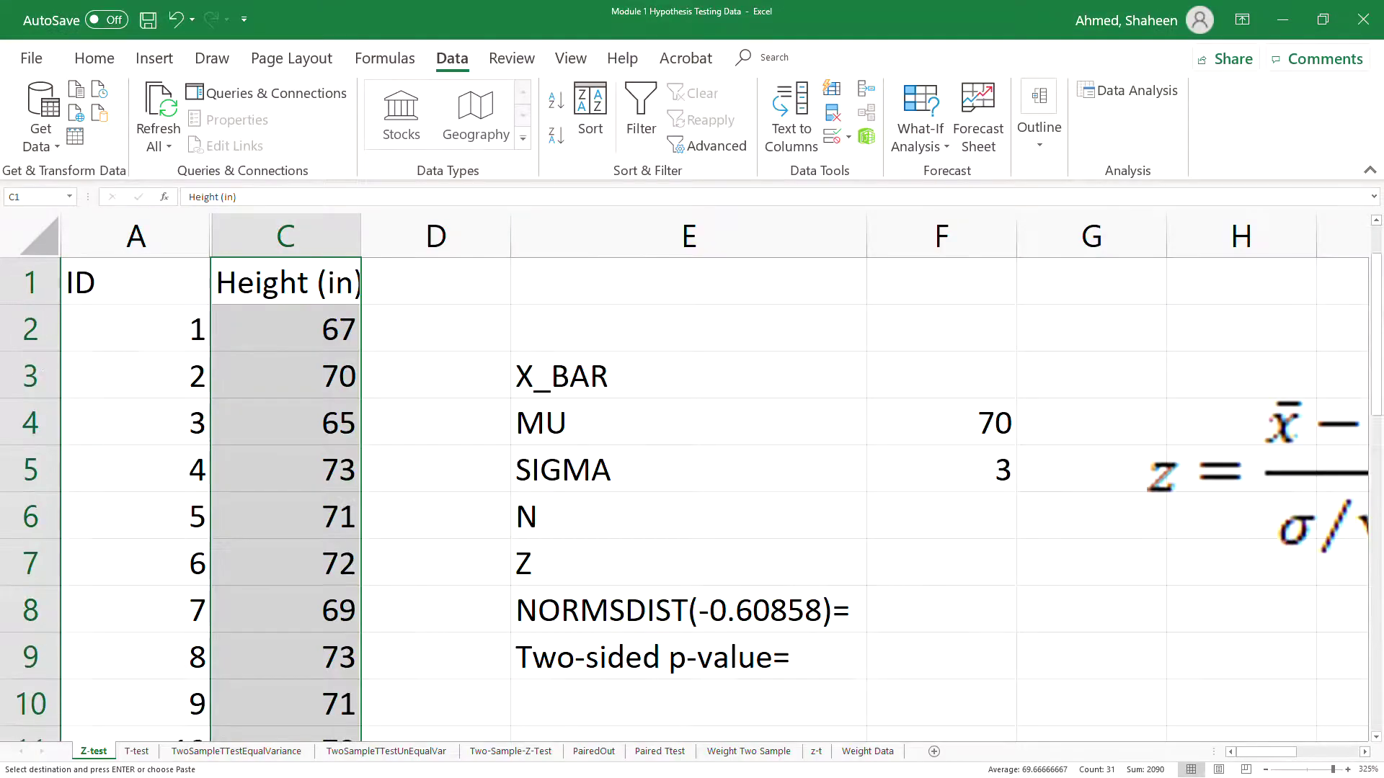
pyautogui.moveTo(1322, 449); pyautogui.dragTo(1232, 384)
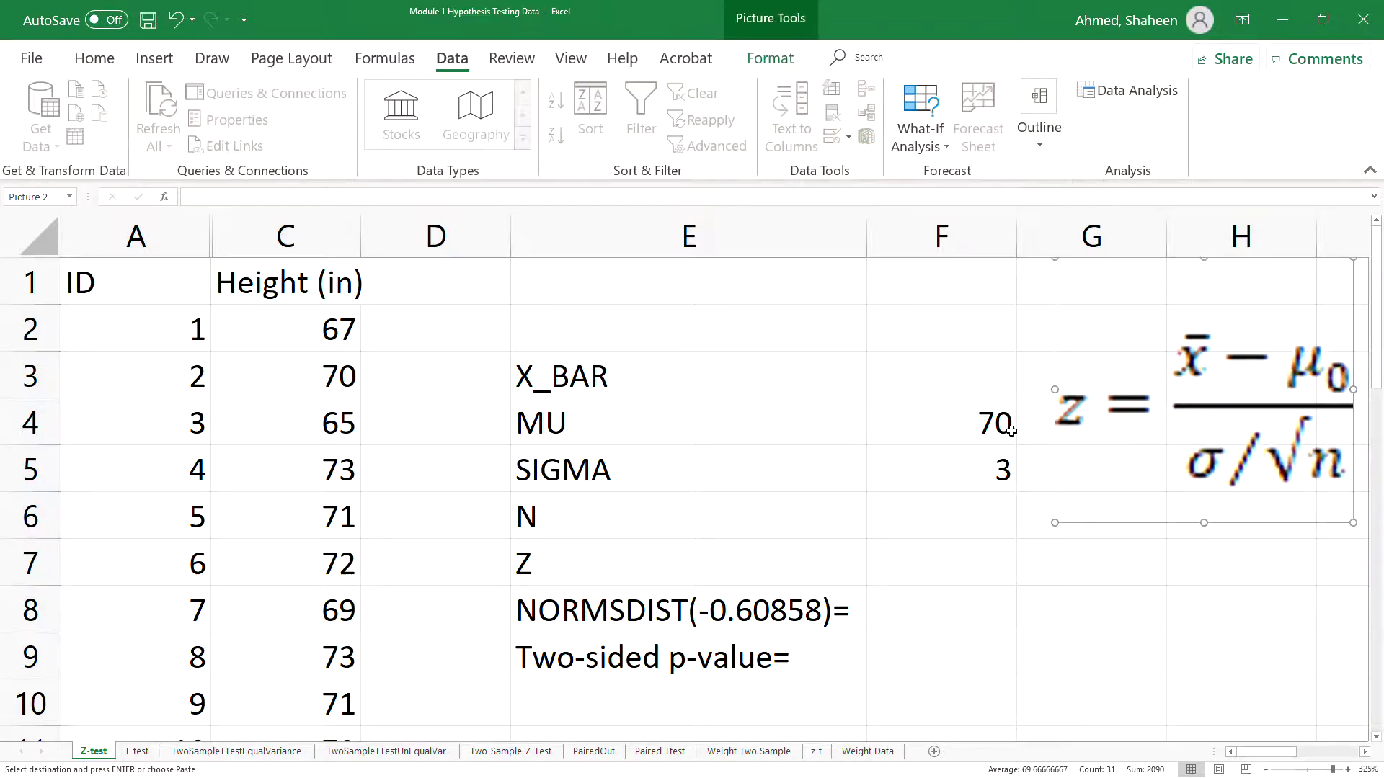
pyautogui.click(913, 379)
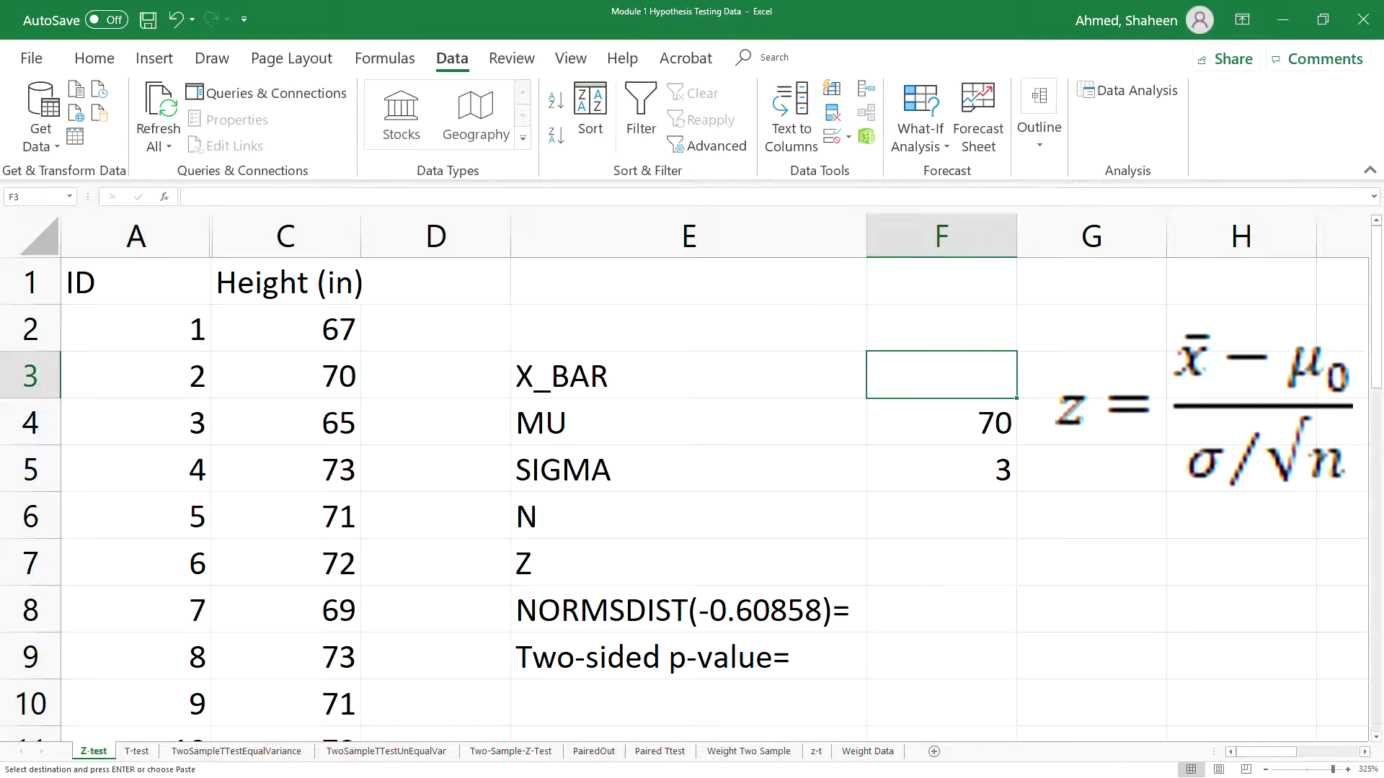
pyautogui.write('=AVERAE')
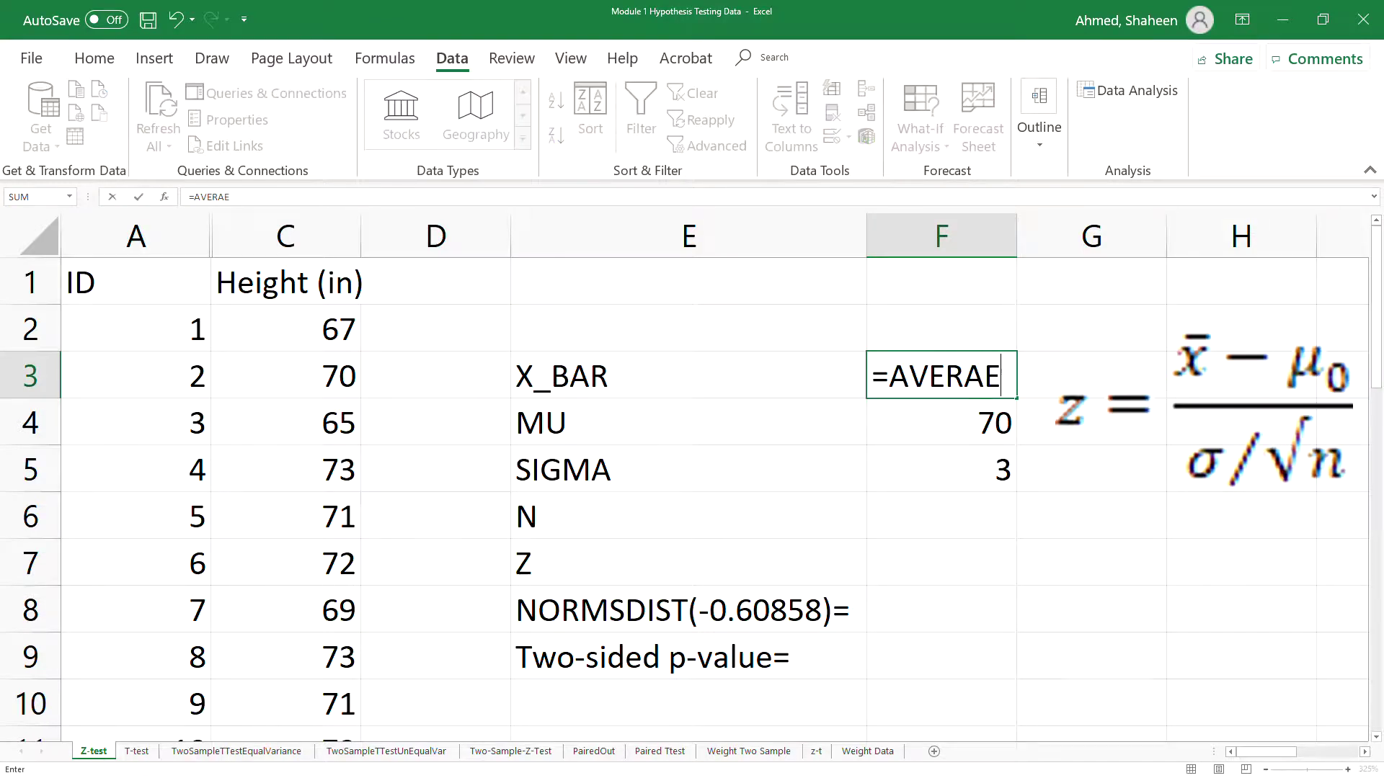
pyautogui.press('BackSpace')
pyautogui.write('GE(')
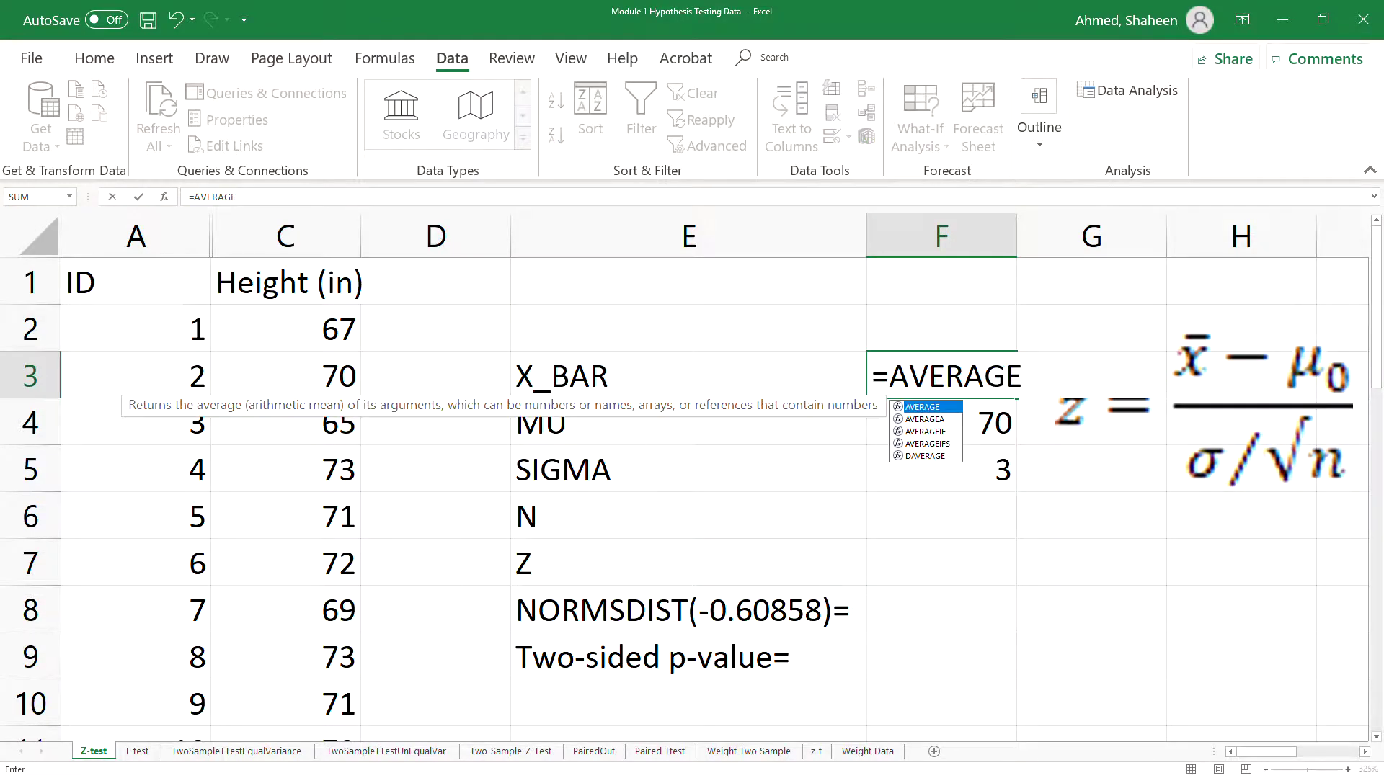
pyautogui.click(334, 232)
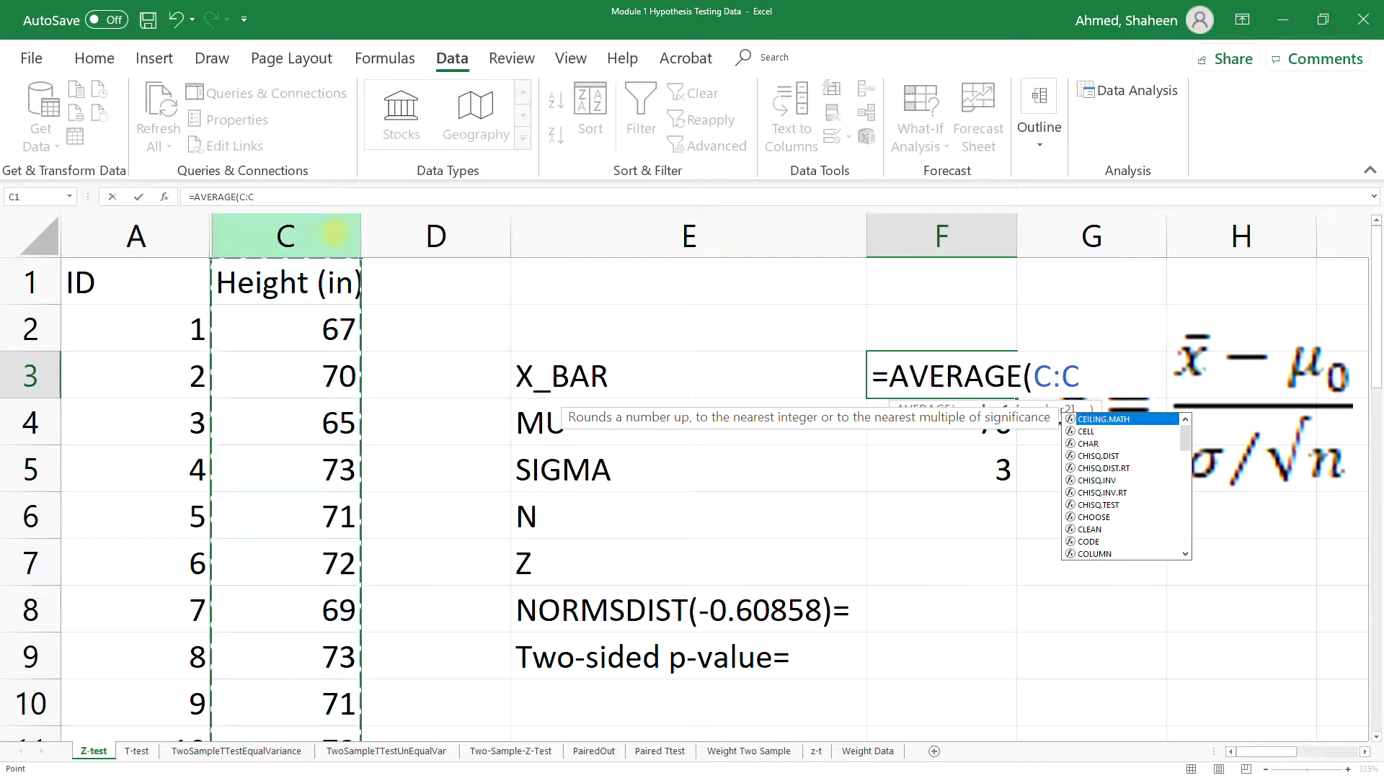
pyautogui.press('Return')
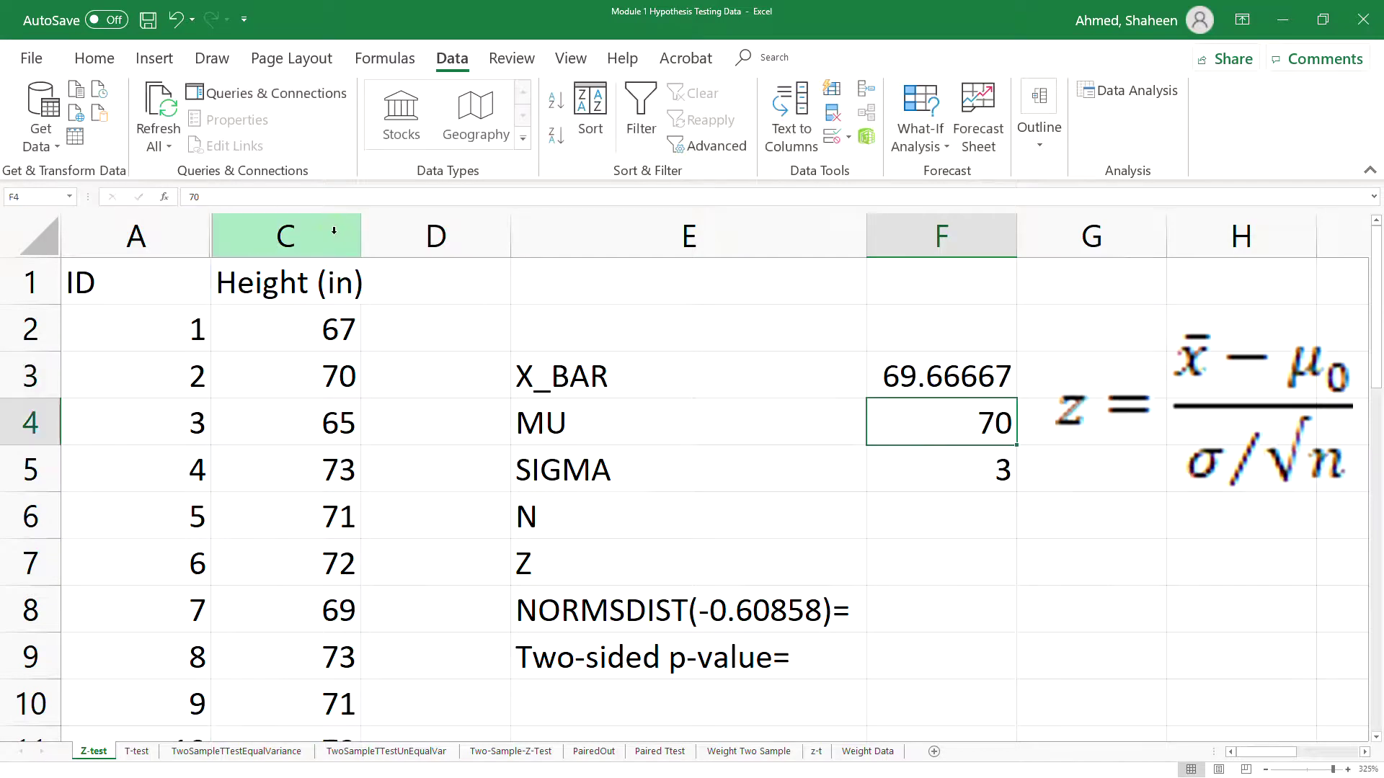
# Set N in F6 to =COUNT(C:C), giving 30
pyautogui.click(949, 516)
pyautogui.write('=')
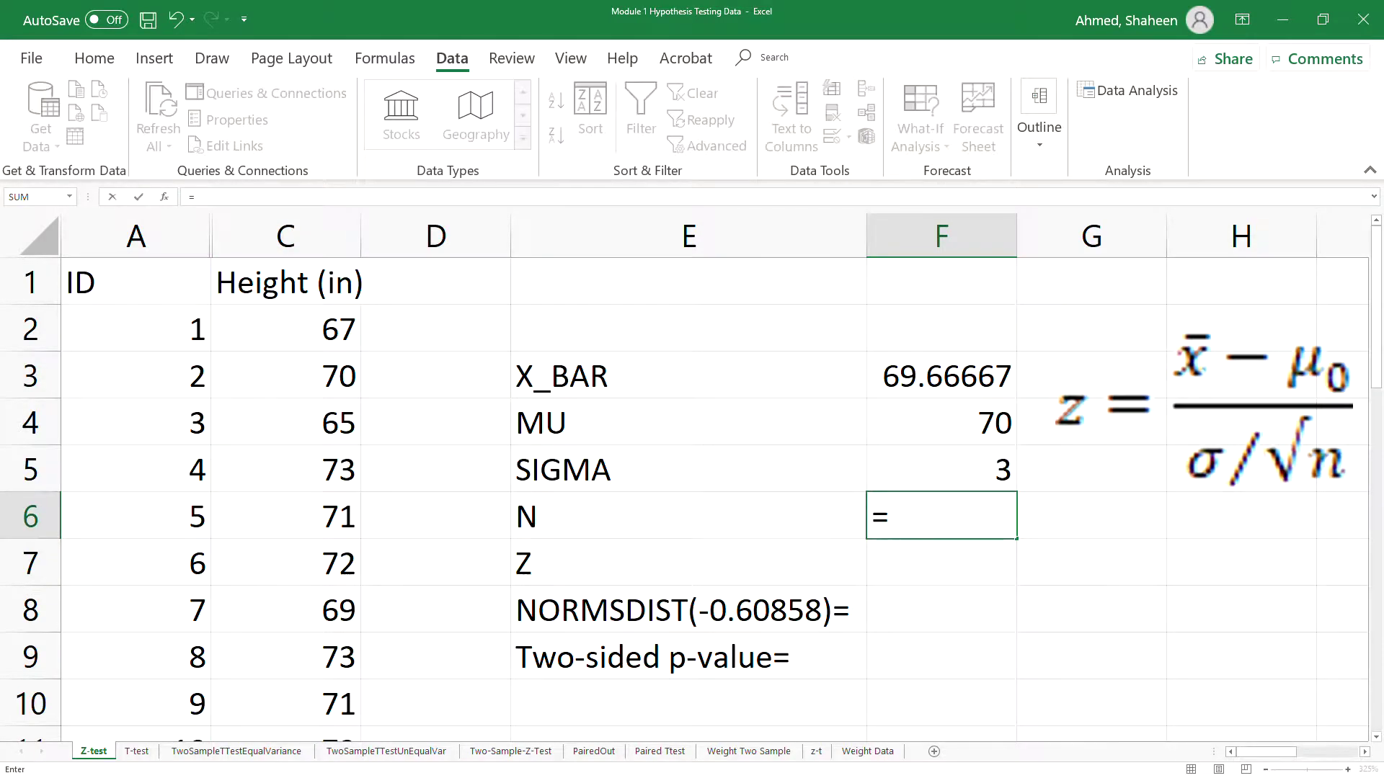
pyautogui.write('COUNT9')
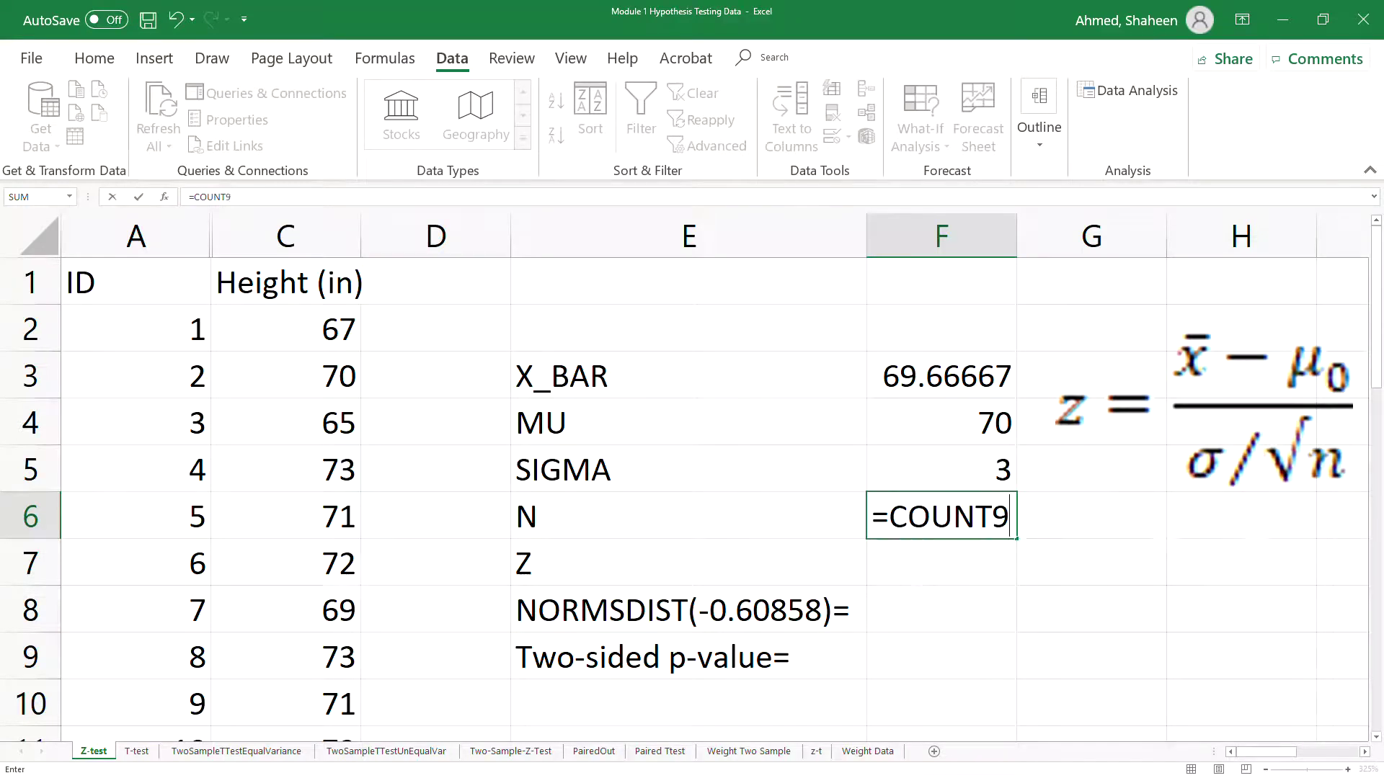
pyautogui.press('BackSpace')
pyautogui.write('(')
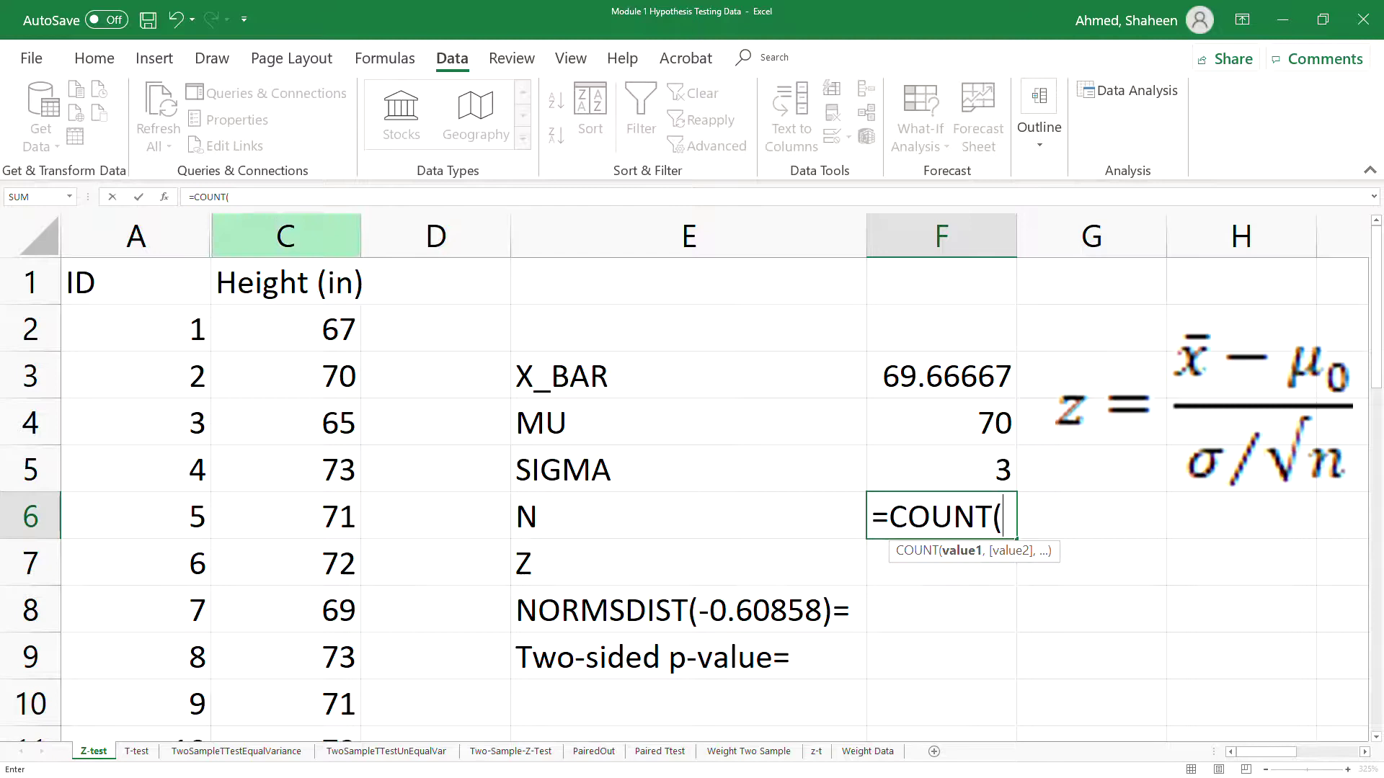
pyautogui.click(286, 236)
pyautogui.press('Return')
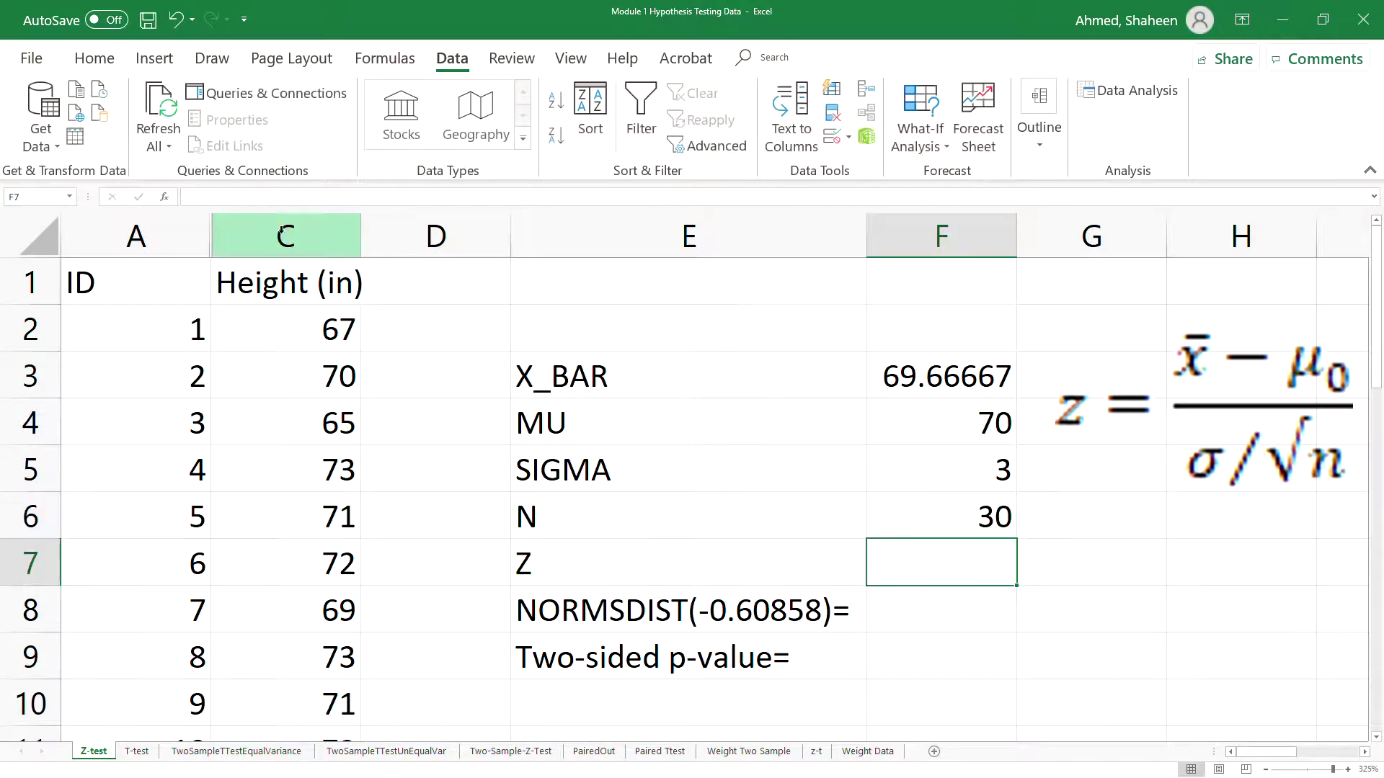
# Enter =(F3-F4)/(F5/SQRT(F6)) in F7, giving Z = -0.60858
pyautogui.write('=')
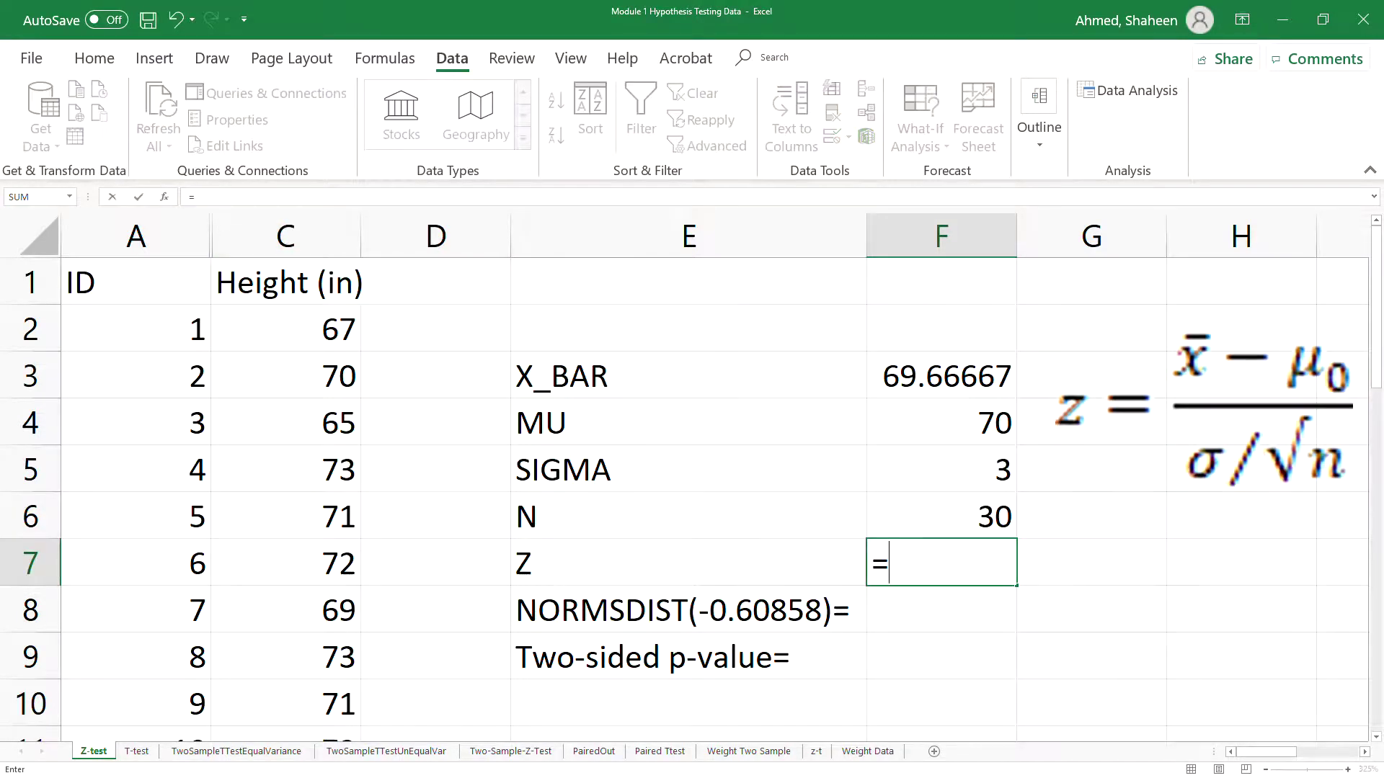
pyautogui.write('(')
pyautogui.click(941, 376)
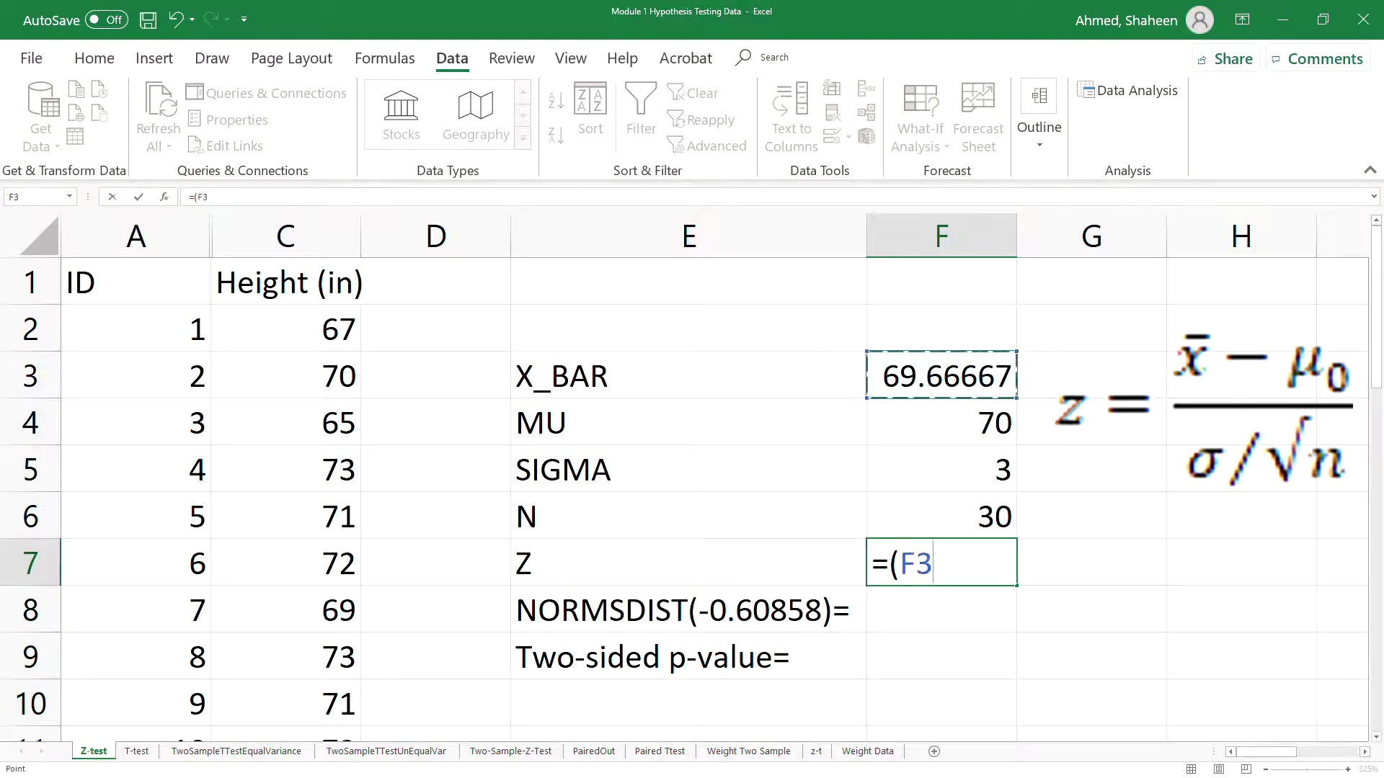
pyautogui.write('-')
pyautogui.click(967, 422)
pyautogui.write(')/')
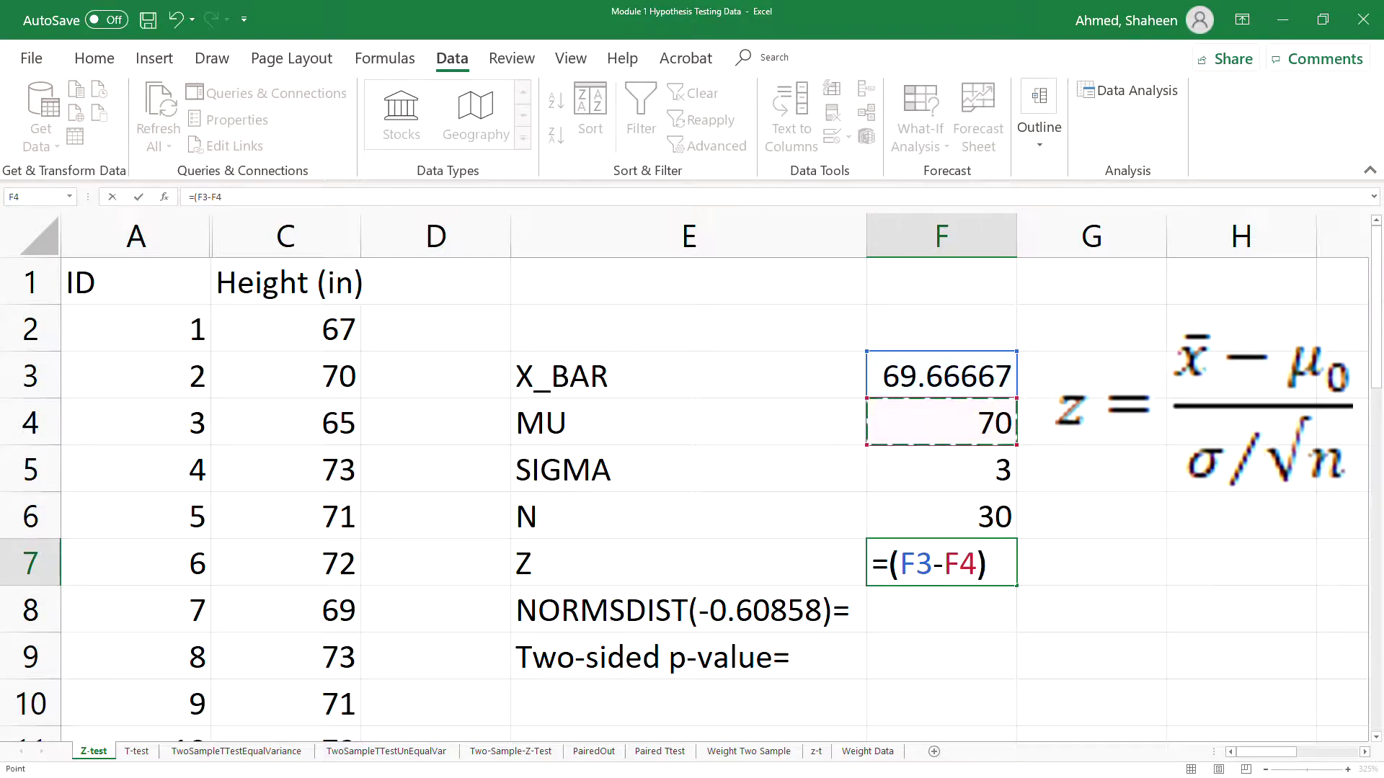
pyautogui.write('(')
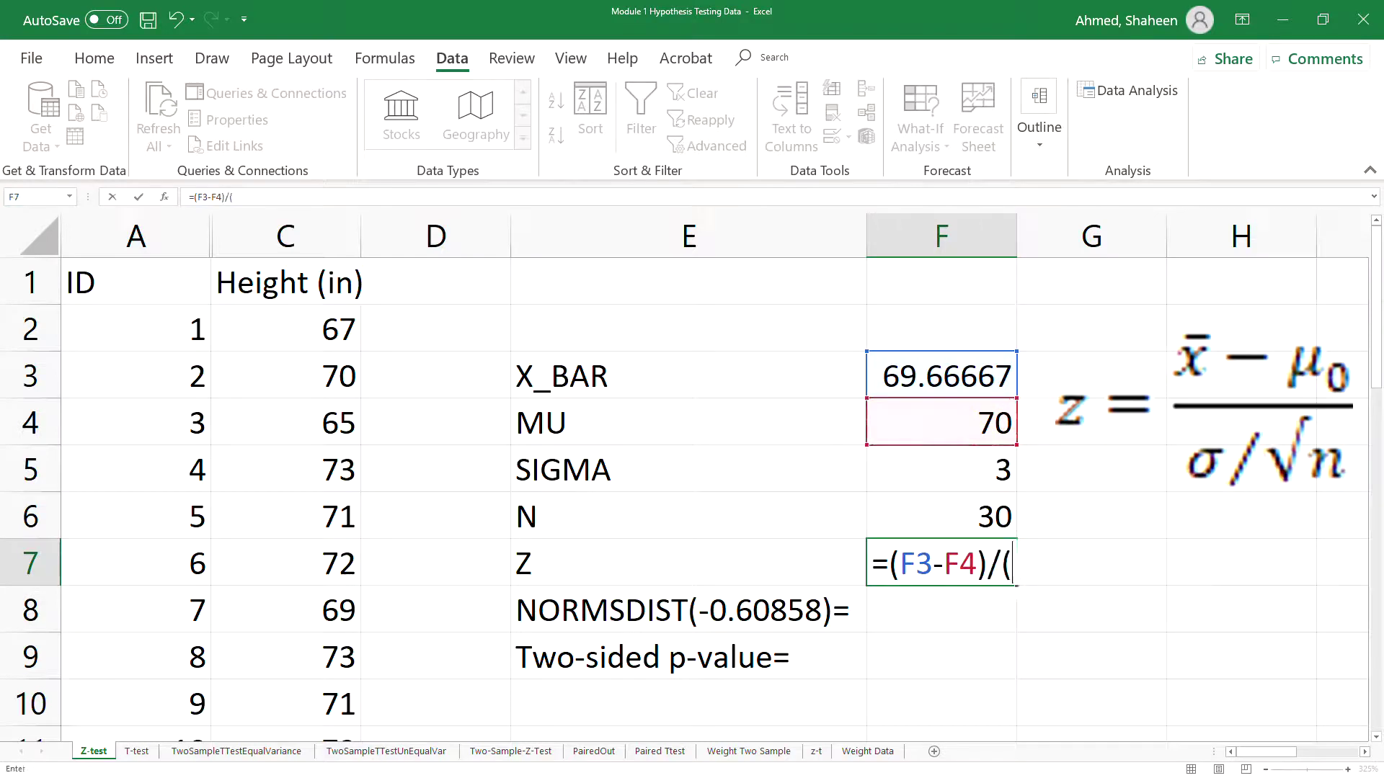
pyautogui.click(950, 481)
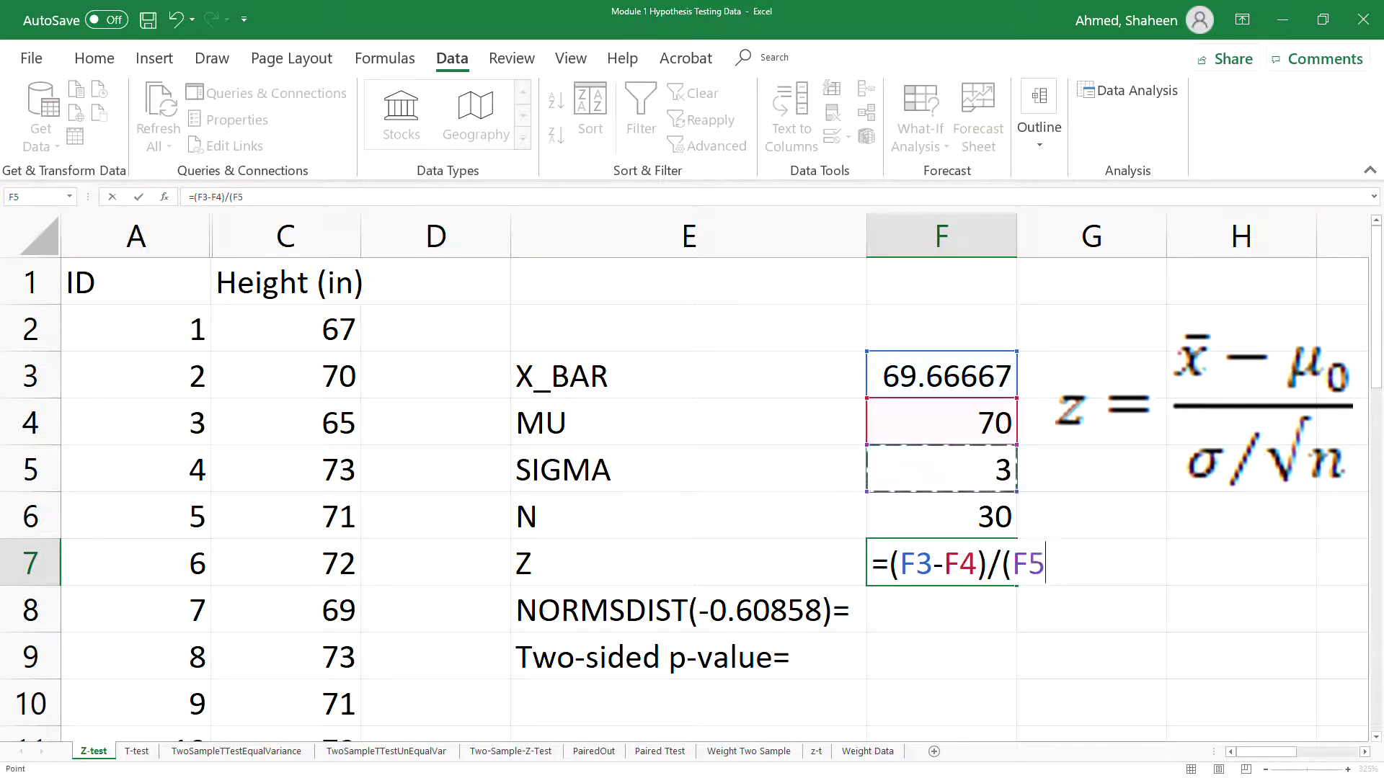
pyautogui.write('/SQR')
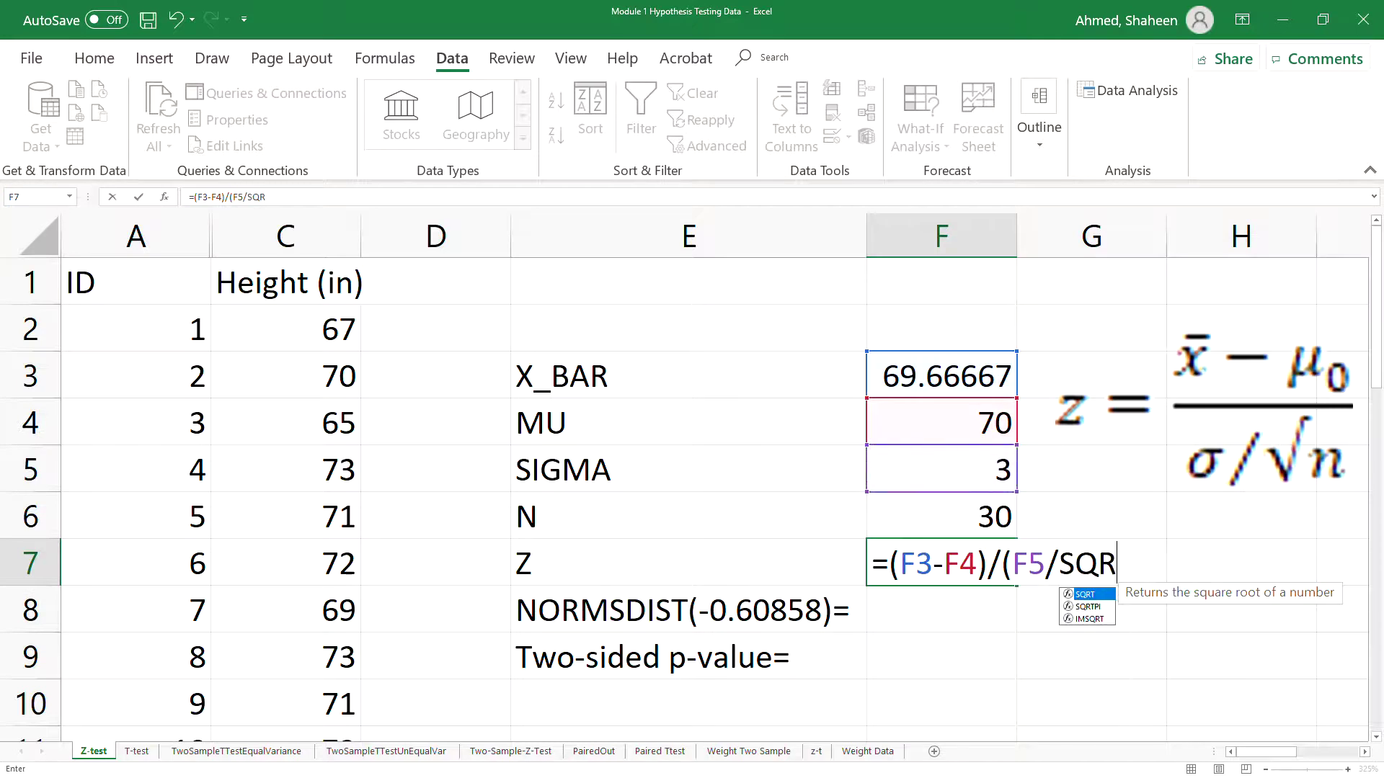
pyautogui.write('T(')
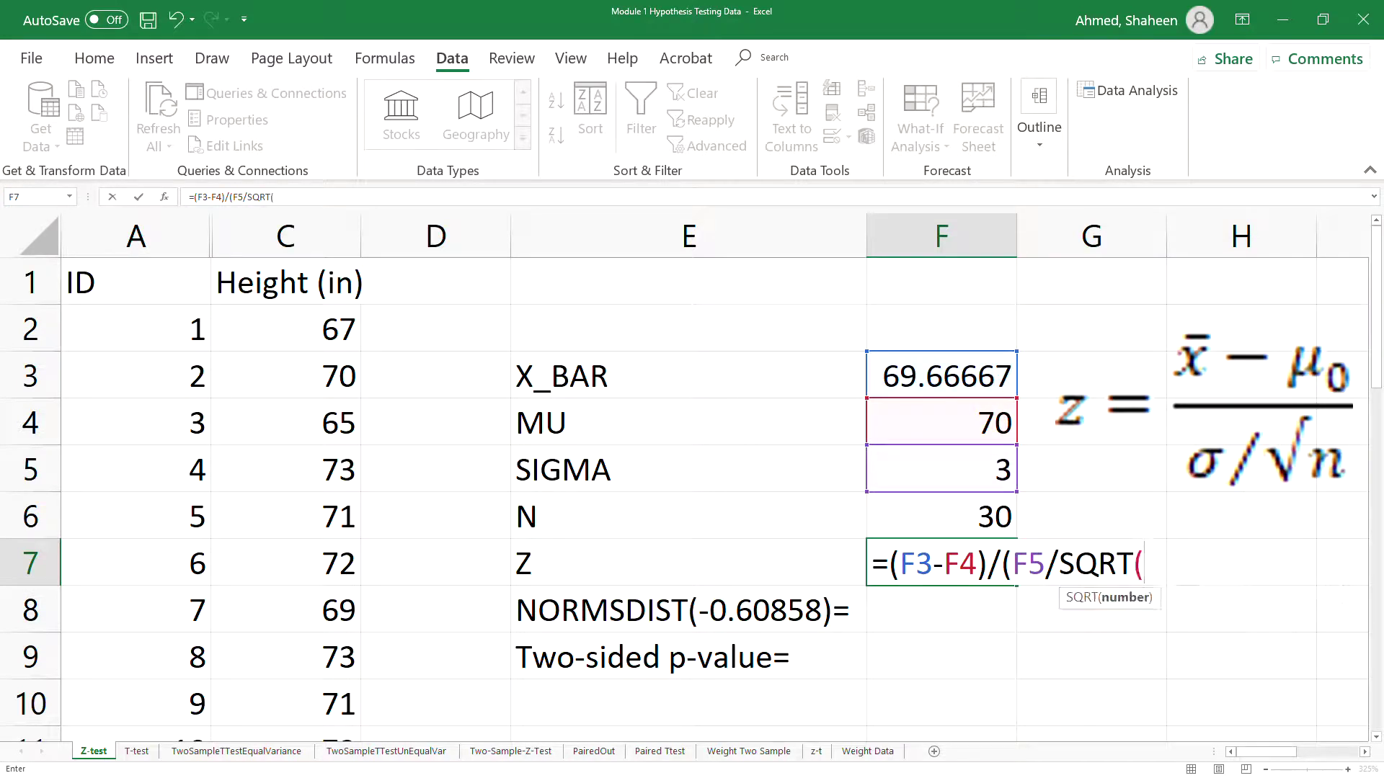
pyautogui.click(950, 508)
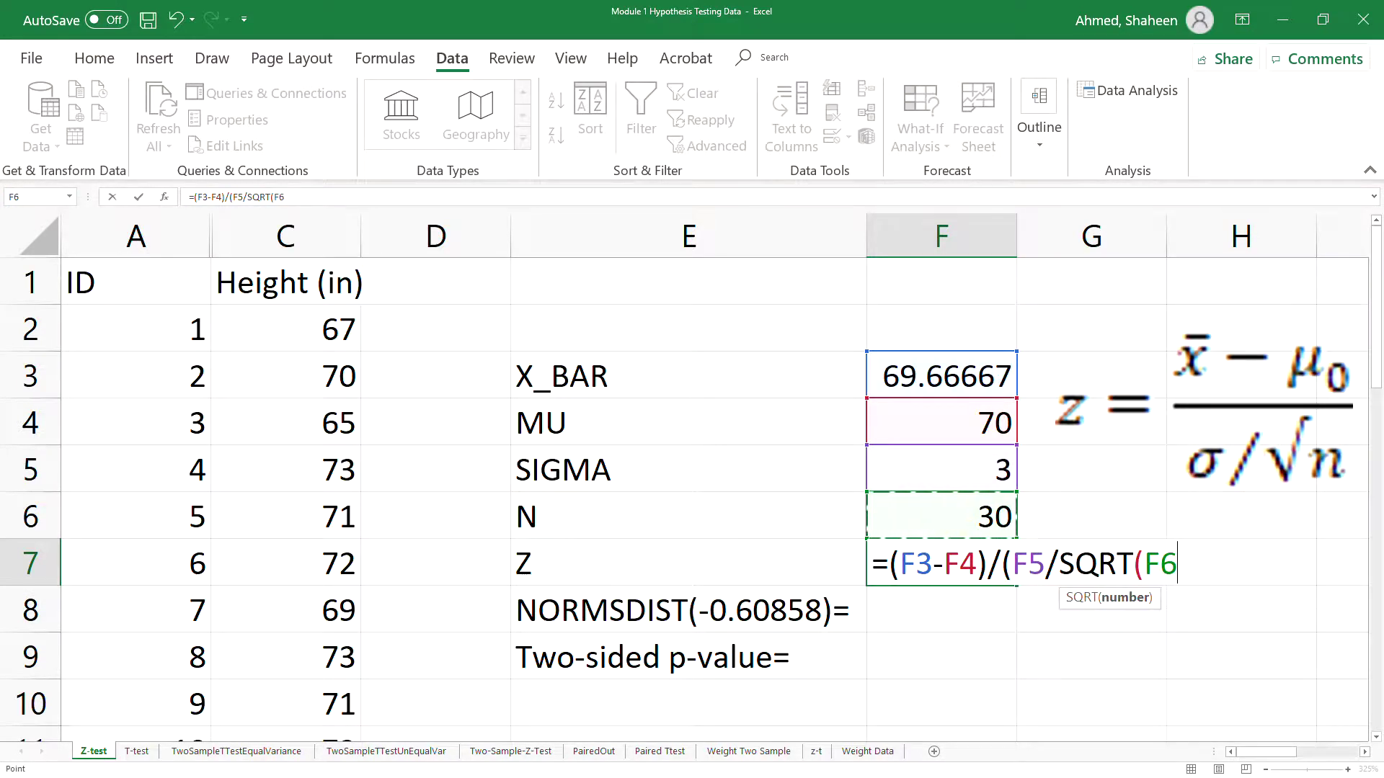
pyautogui.write(')')
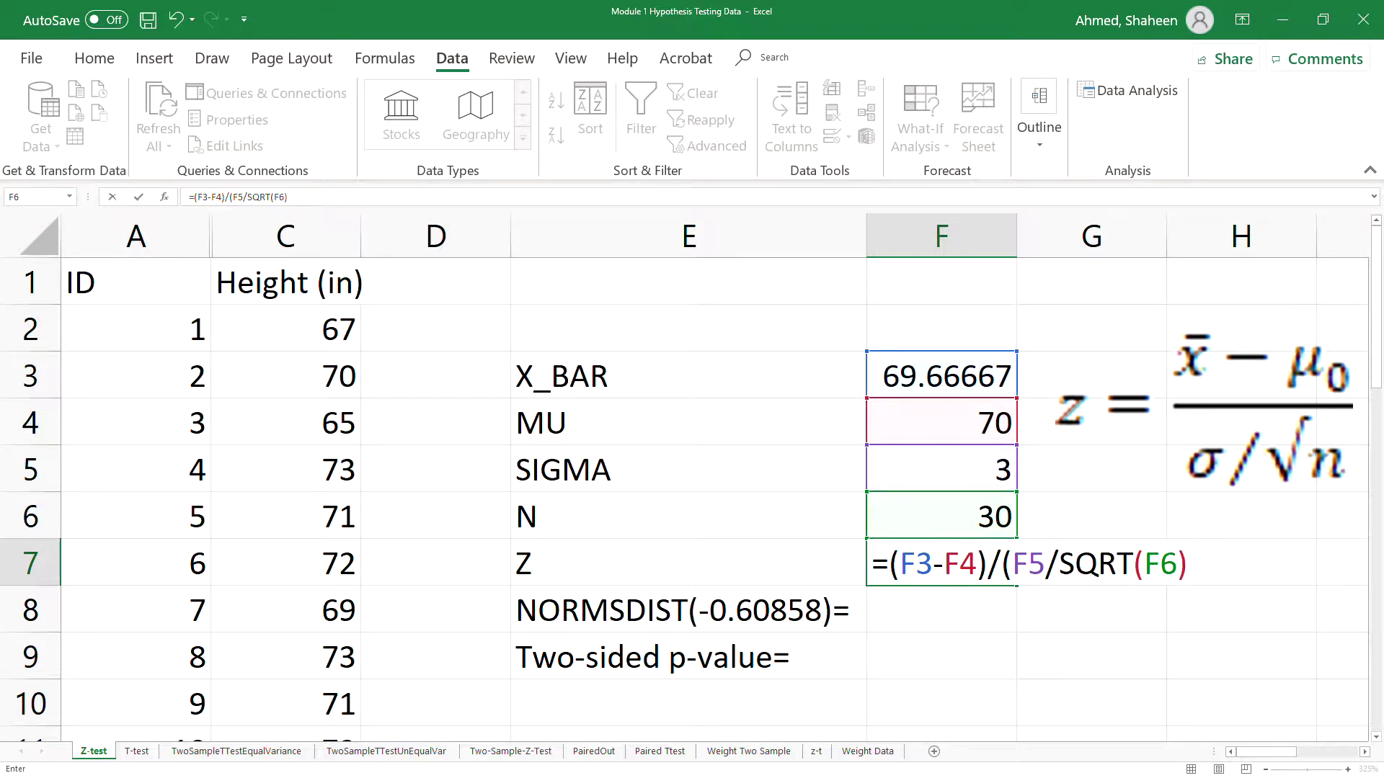
pyautogui.write(')')
pyautogui.press('Return')
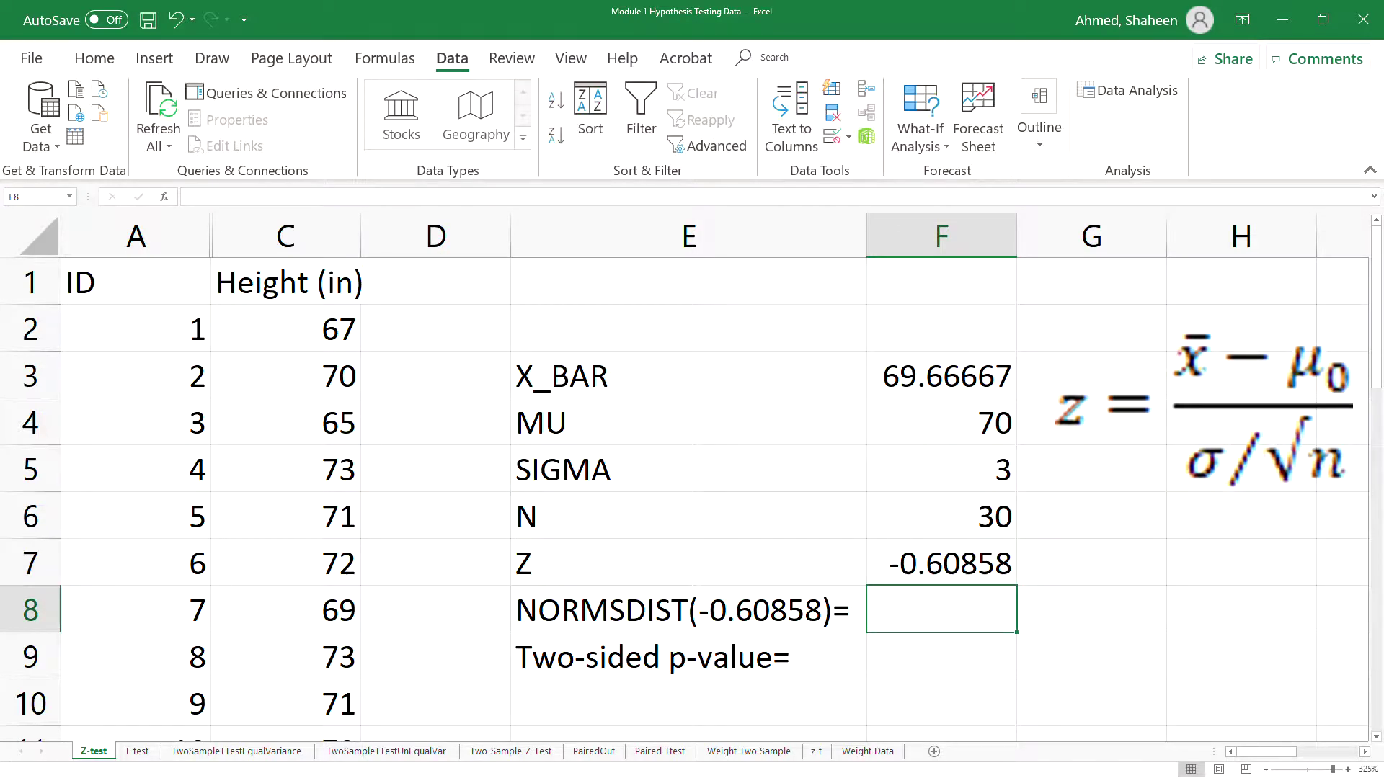
# Enter =NORMSDIST(F7) in F8, giving 0.271401
pyautogui.write('=')
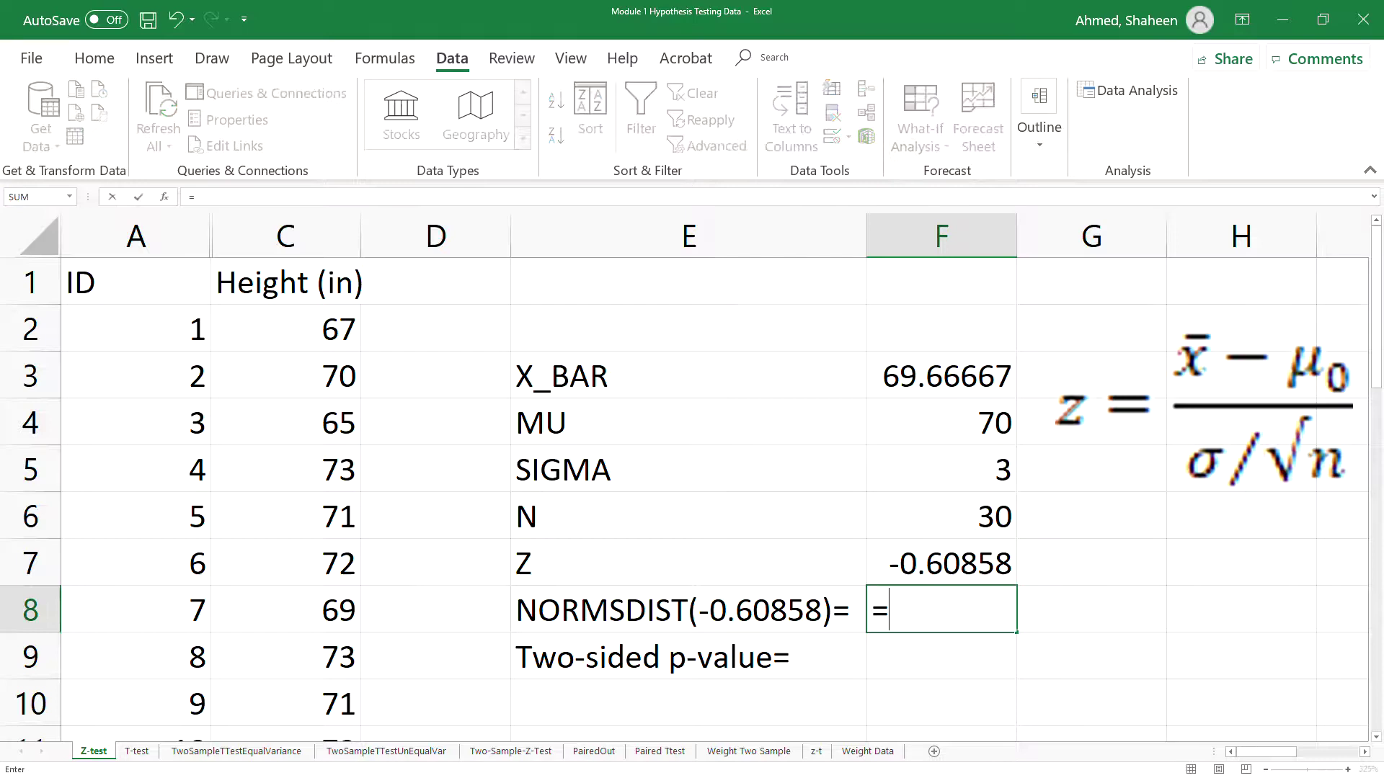
pyautogui.write('NOR')
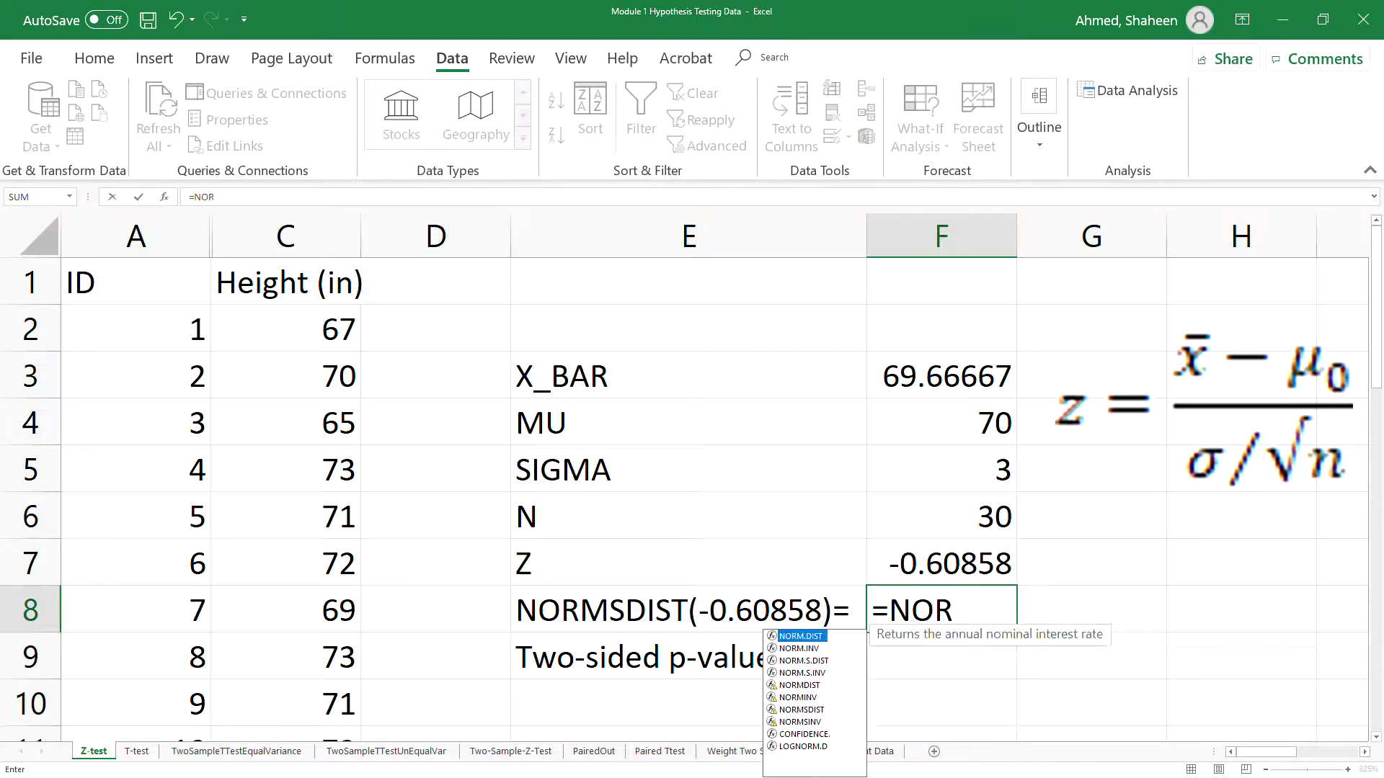
pyautogui.write('MSDIST(')
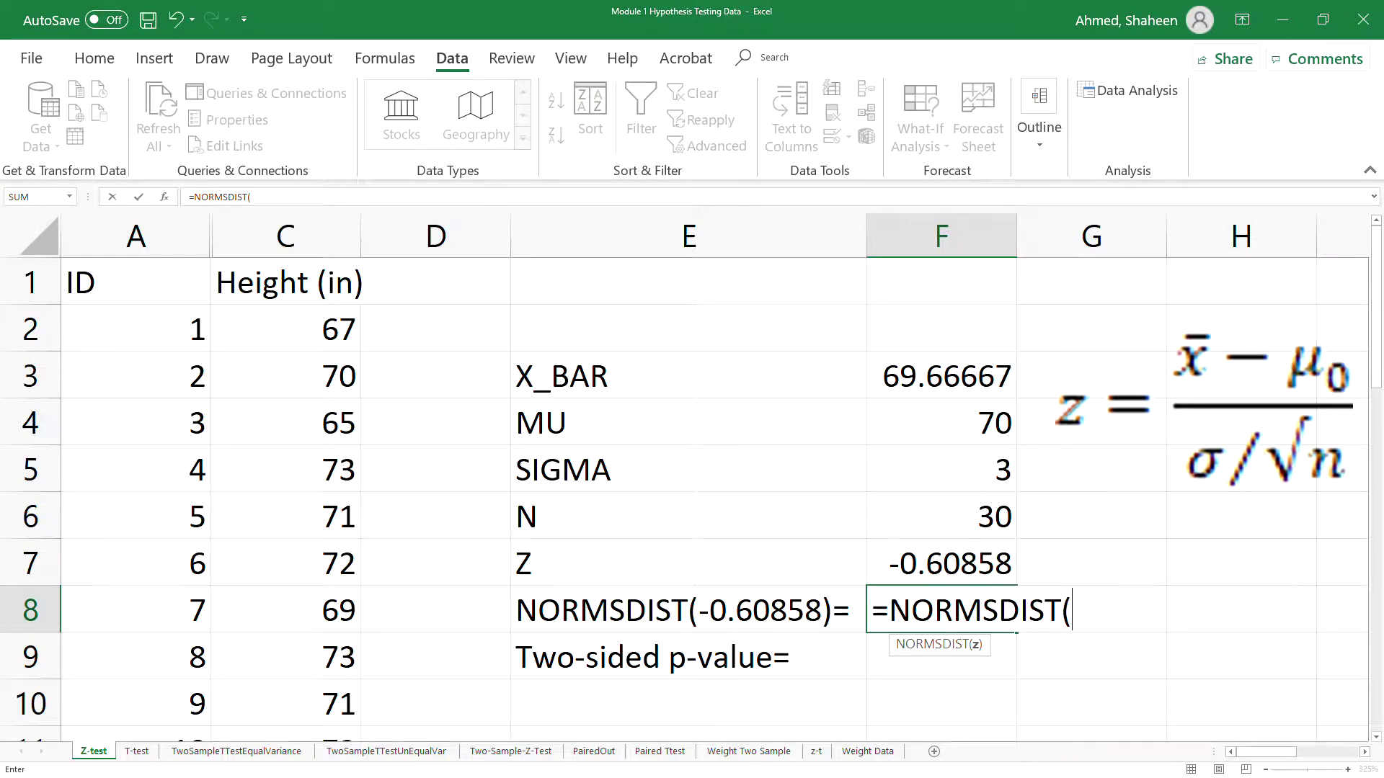
pyautogui.click(943, 552)
pyautogui.write(')')
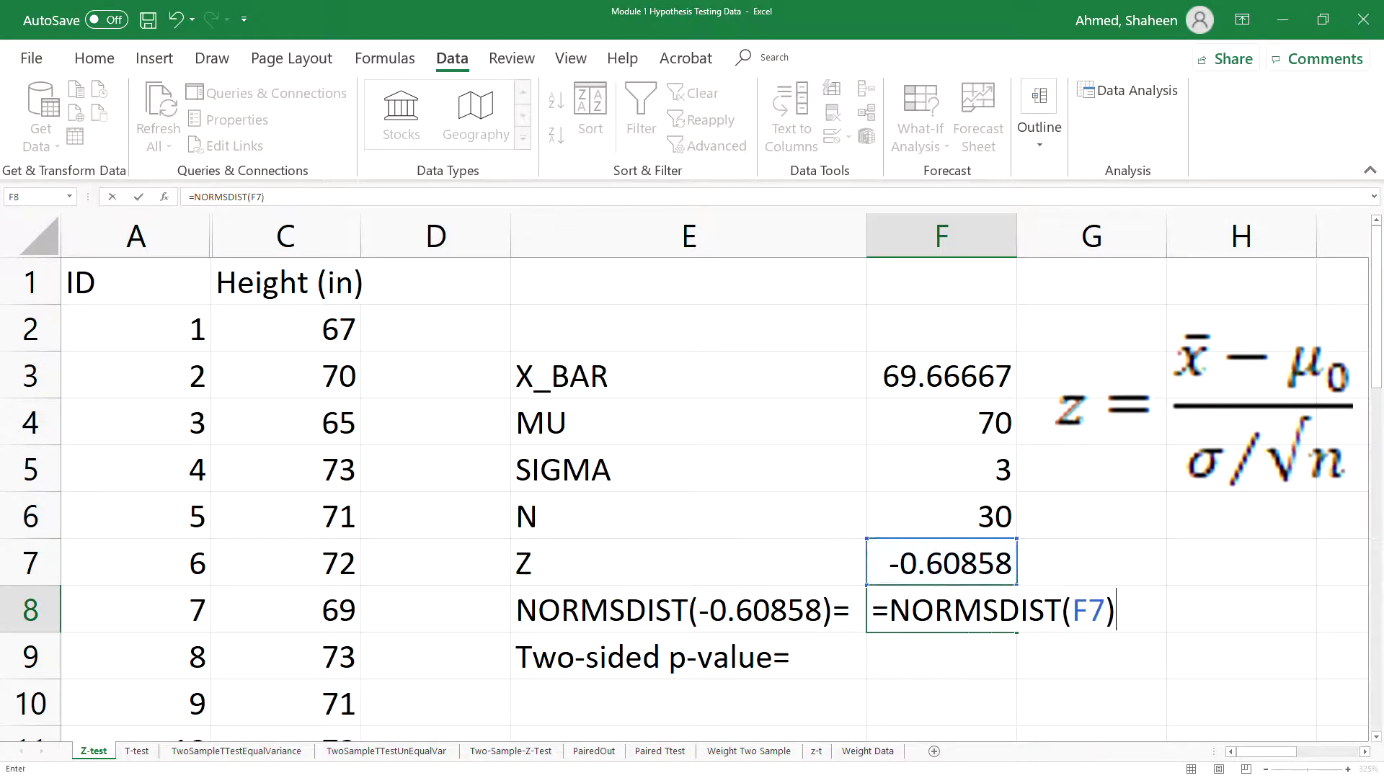
pyautogui.write('.')
pyautogui.press('BackSpace')
pyautogui.press('Return')
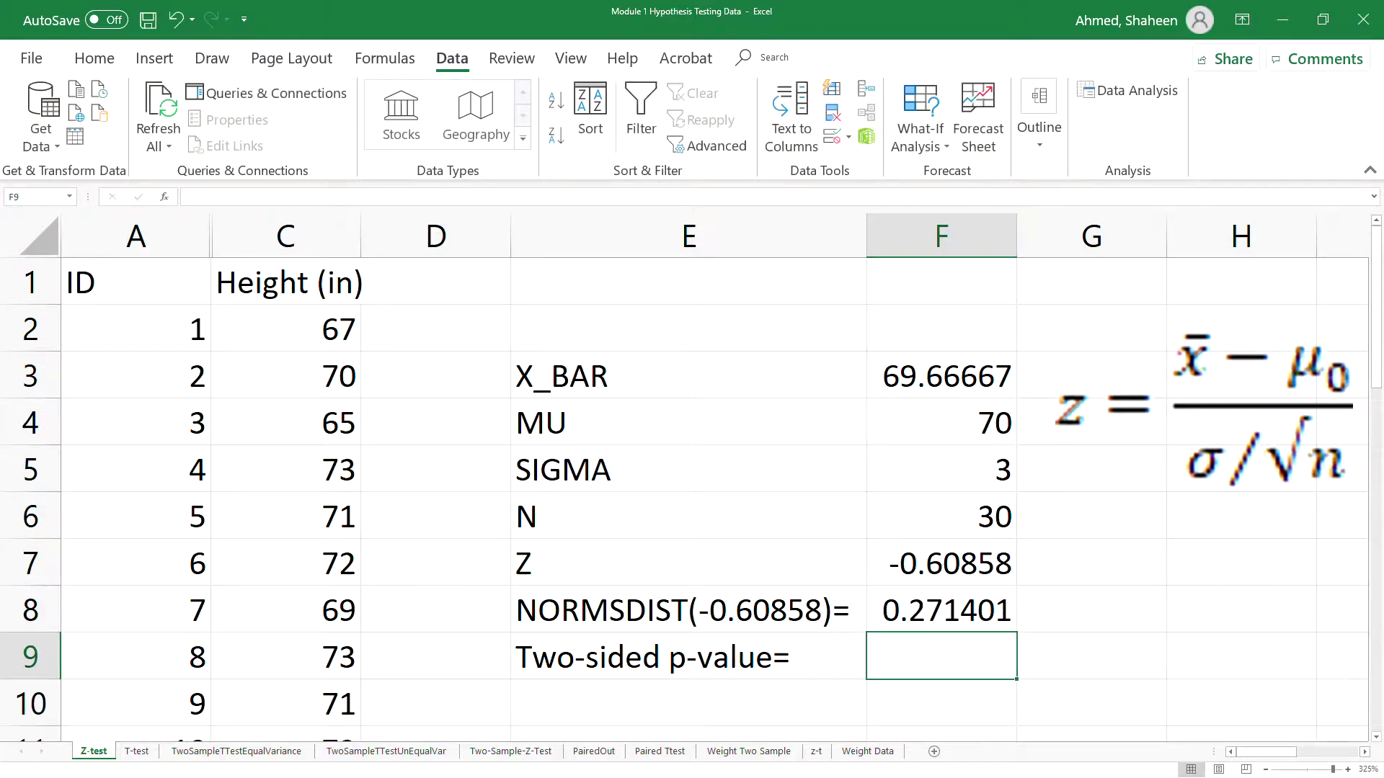
# Enter =F8*2 in F9 for the two-sided p-value 0.542802, then return to the tutorial page
pyautogui.write('=')
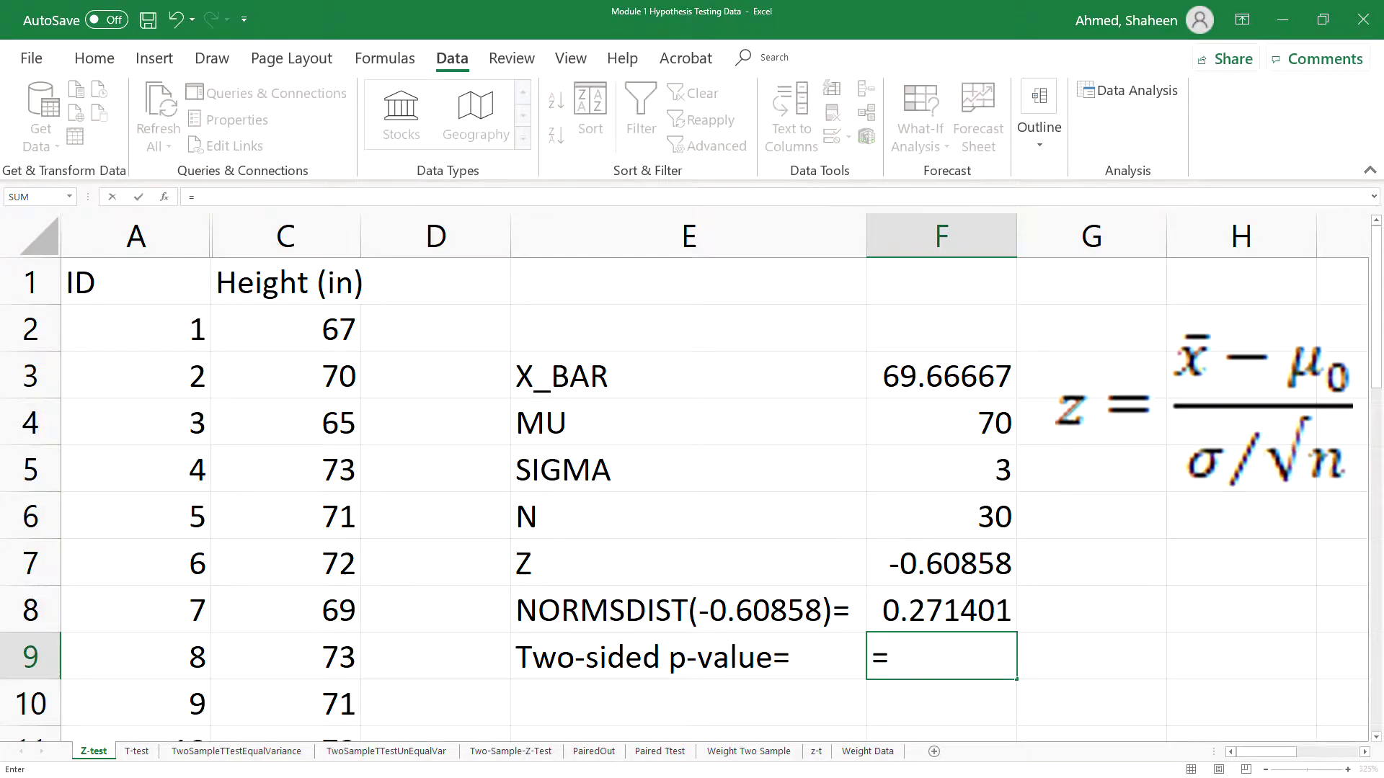
pyautogui.click(941, 620)
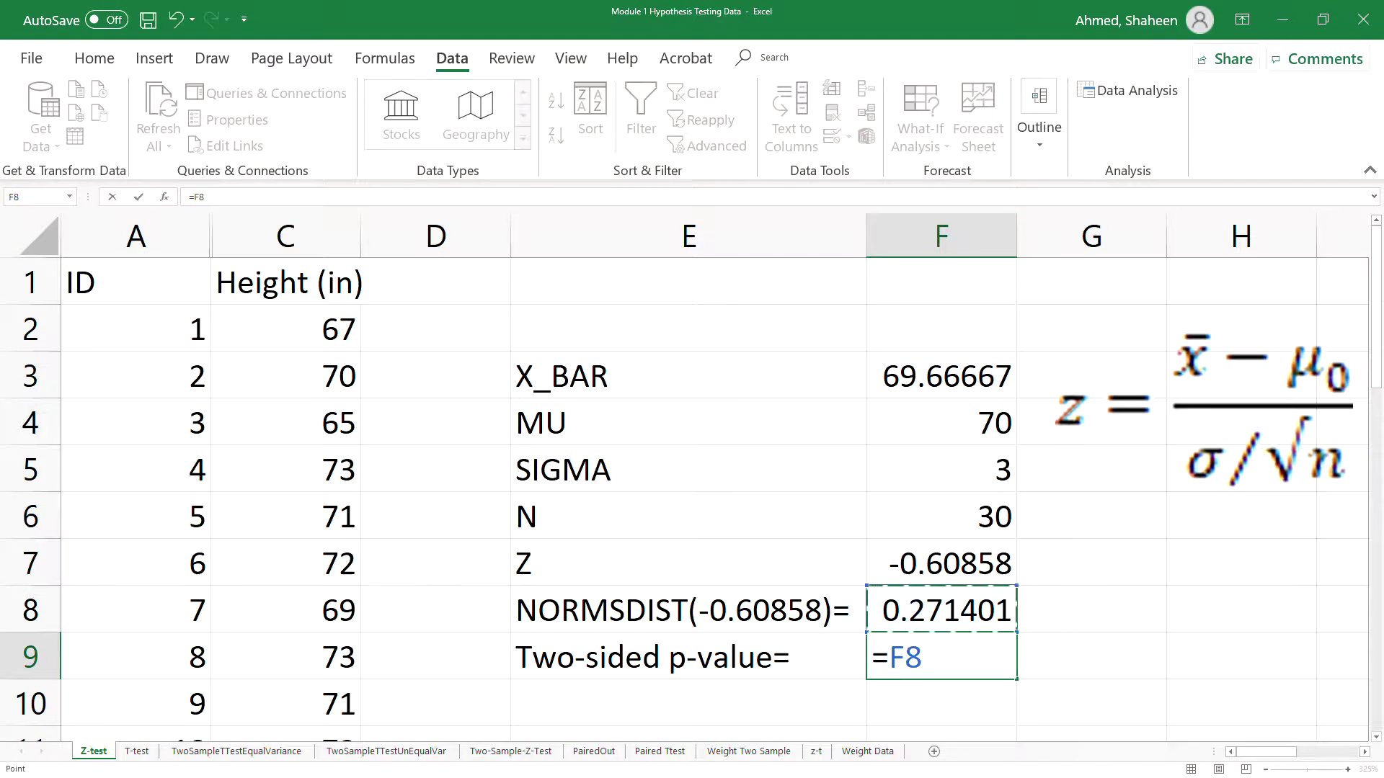
pyautogui.write('*2')
pyautogui.press('Return')
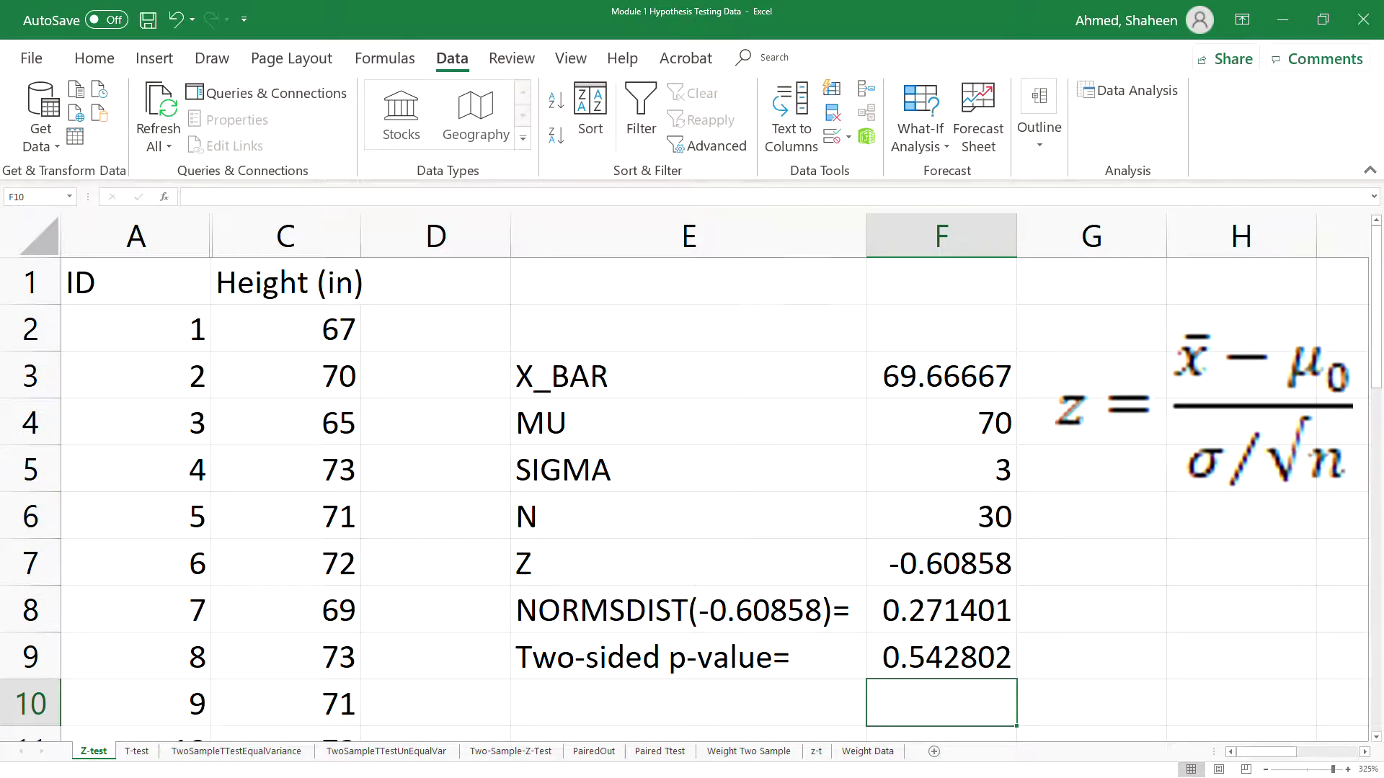
pyautogui.hotkey('alt', 'Tab')
# Scroll the tutorial to its Step 1 hypotheses and Step 2 method, then switch to Minitab
pyautogui.scroll(-5, 562, 595)
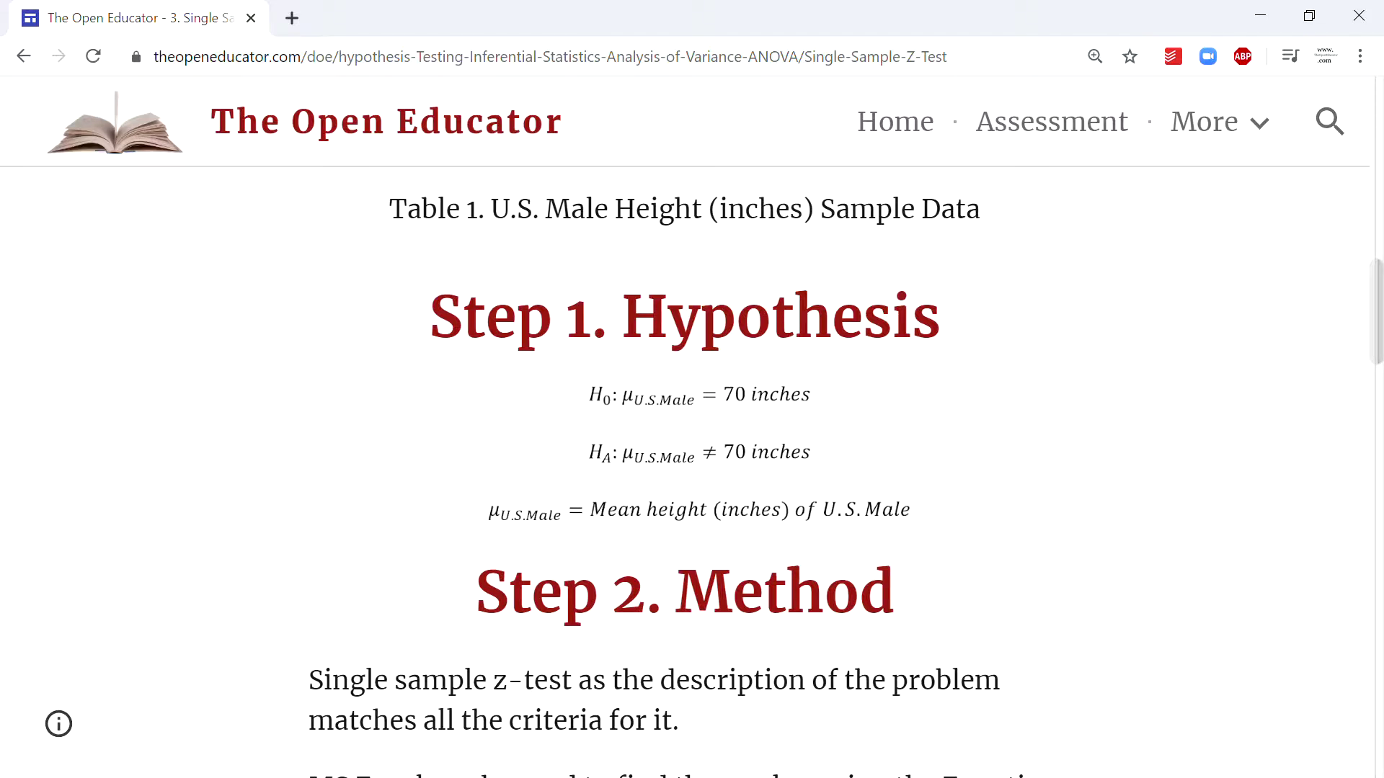
pyautogui.hotkey('alt', 'Tab')
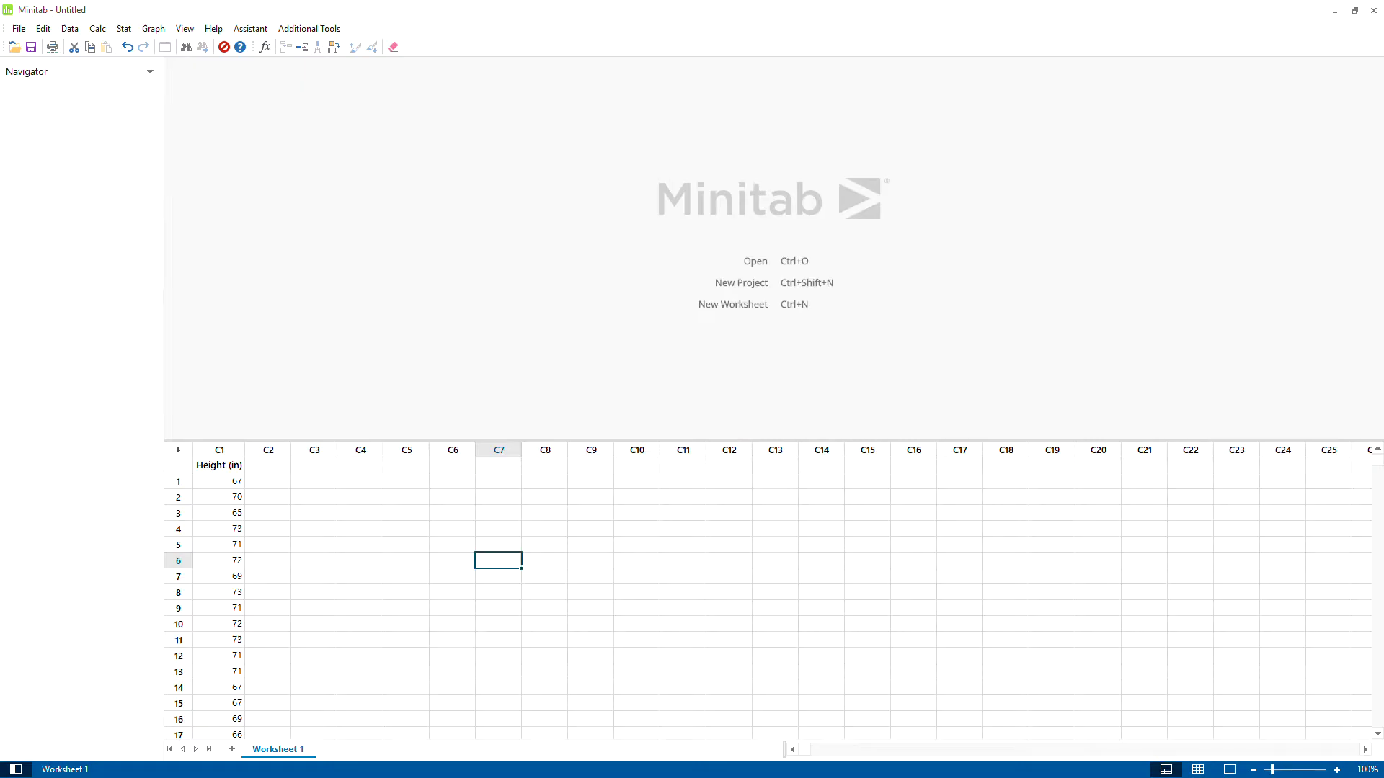
# Open Stat > Basic Statistics > 1-Sample Z and select Height (in) as the sample
pyautogui.scroll(-5, 721, 591)
pyautogui.scroll(5, 721, 591)
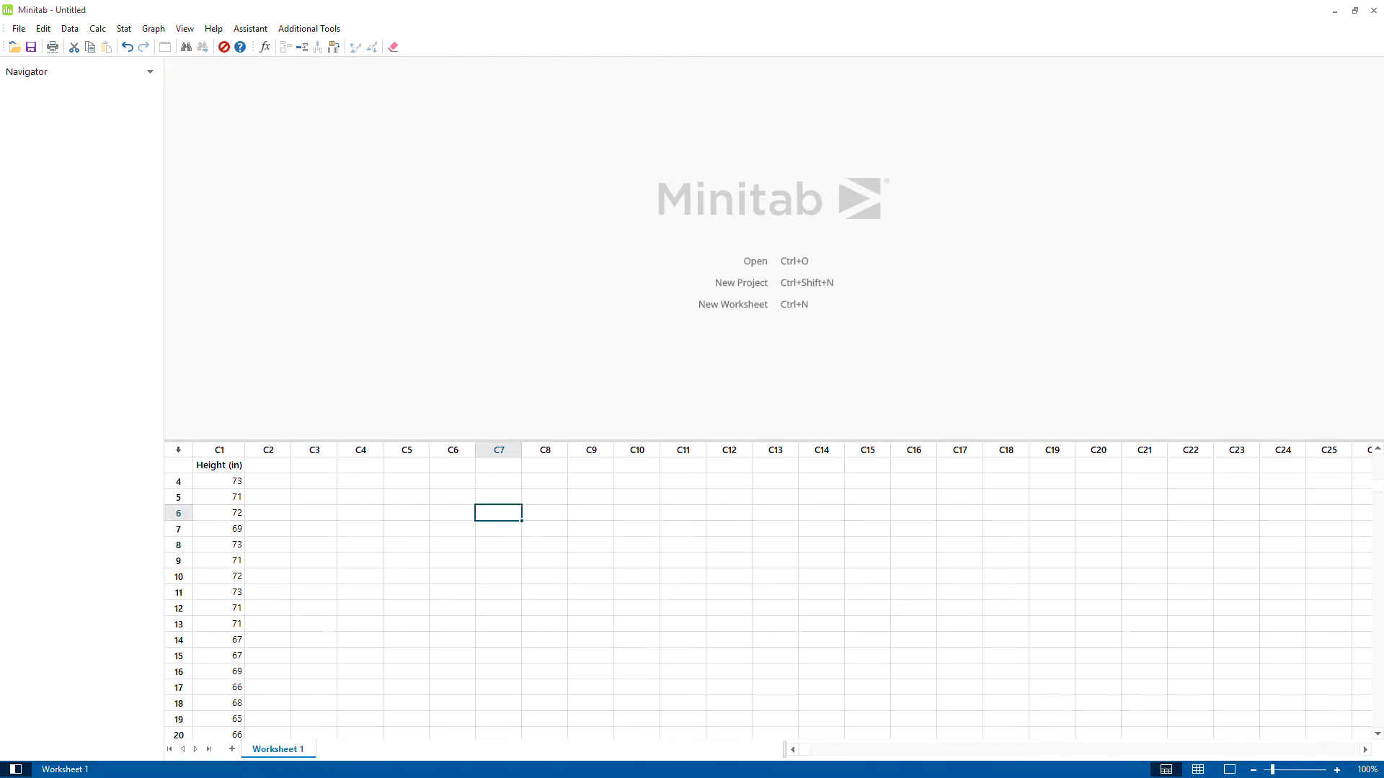
pyautogui.click(123, 31)
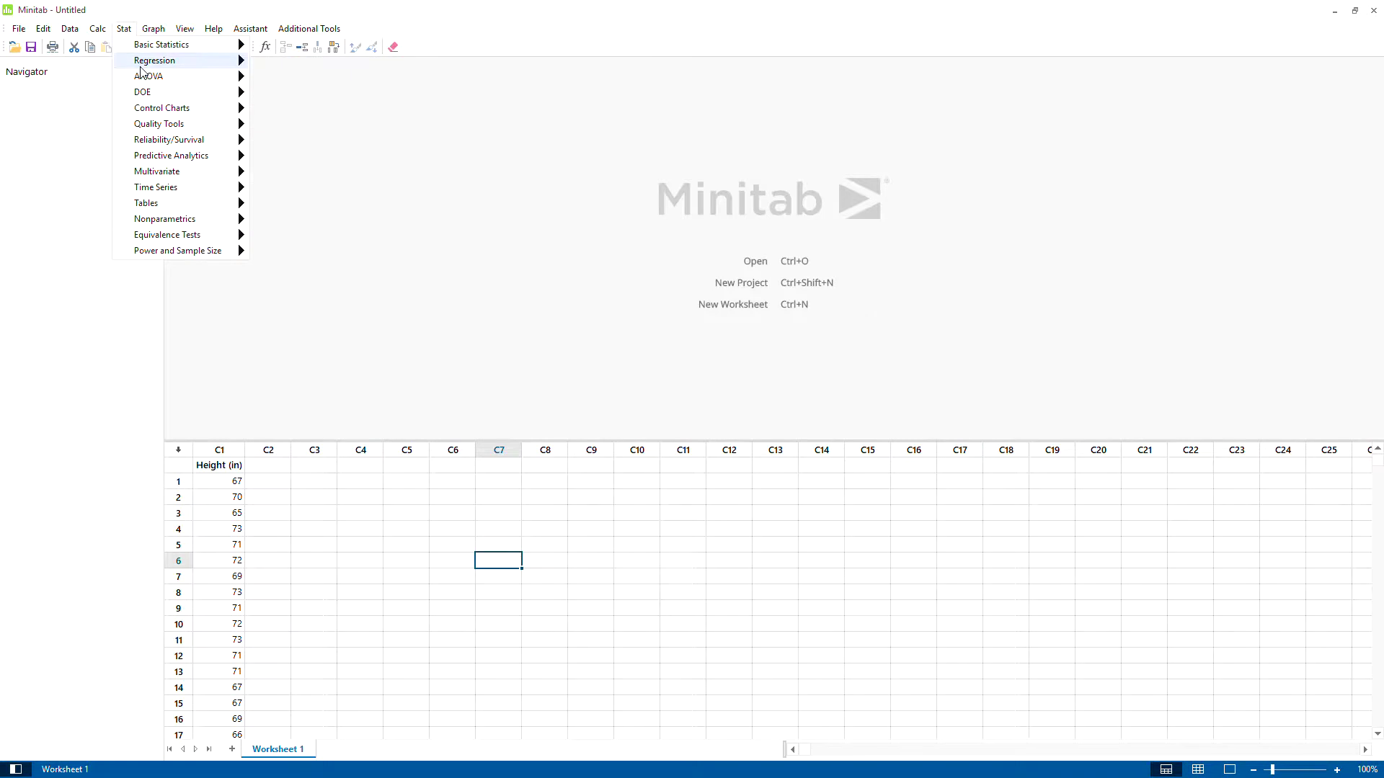
pyautogui.moveTo(151, 45)
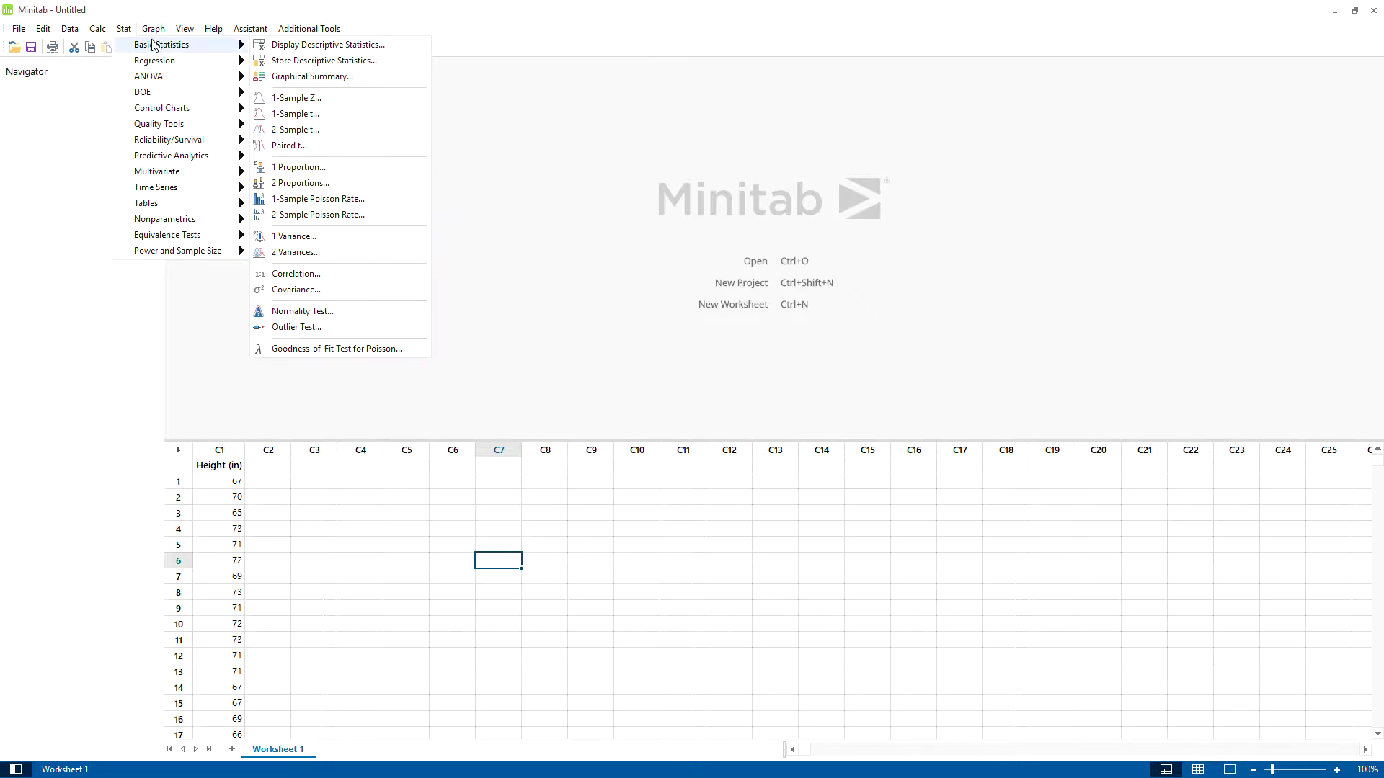
pyautogui.click(297, 97)
pyautogui.click(741, 336)
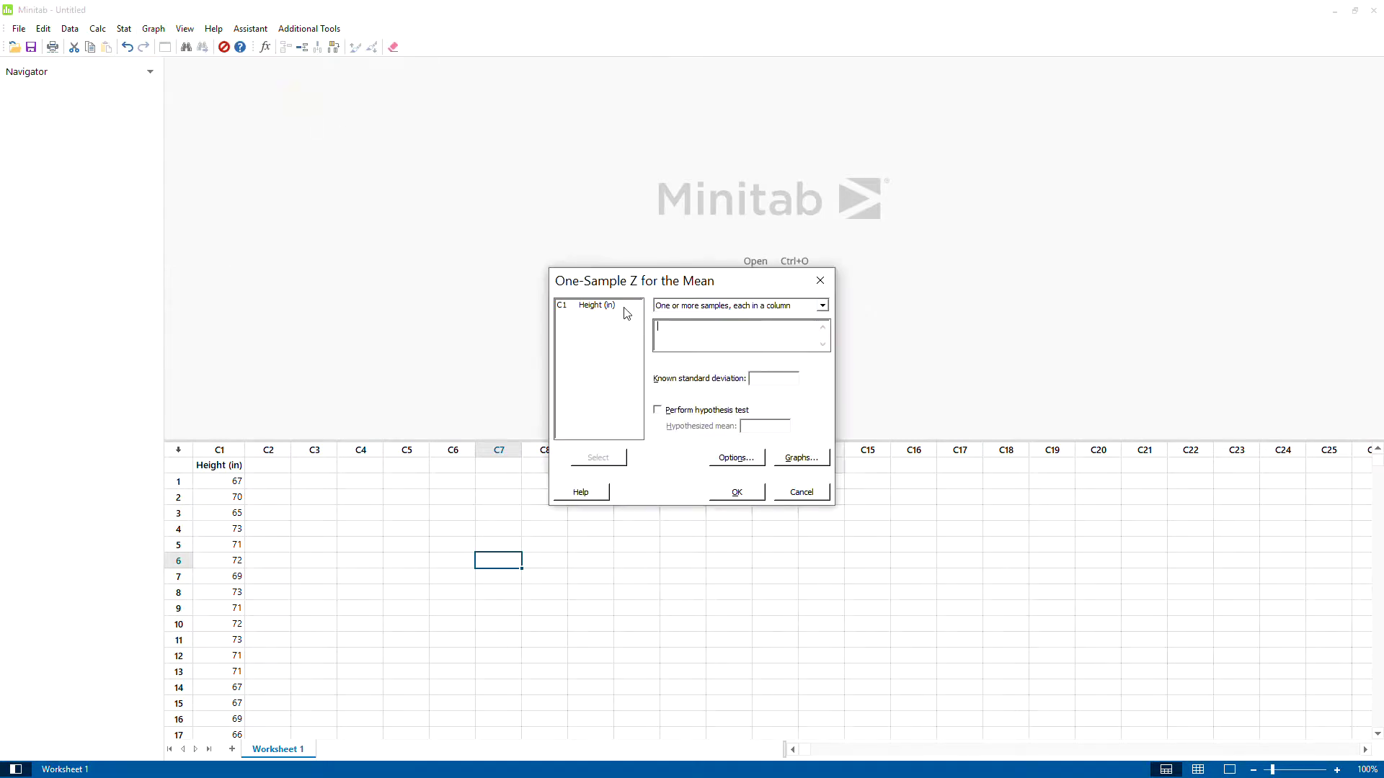
pyautogui.doubleClick(609, 306)
# Set known standard deviation 3, test against hypothesized mean 70, and run it (Z = -0.61, P = 0.543)
pyautogui.click(780, 382)
pyautogui.click(767, 379)
pyautogui.write('3')
pyautogui.click(696, 410)
pyautogui.click(768, 427)
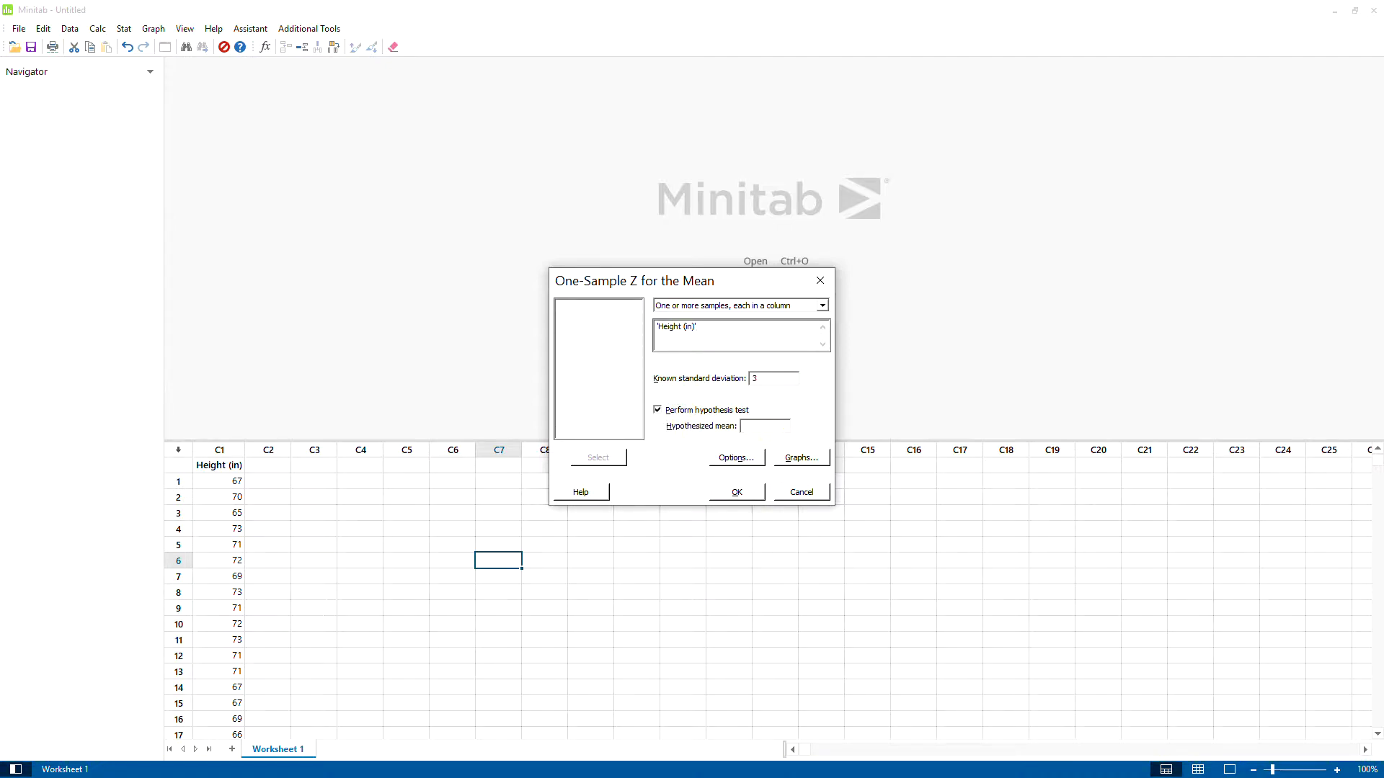
pyautogui.write('70')
pyautogui.click(743, 489)
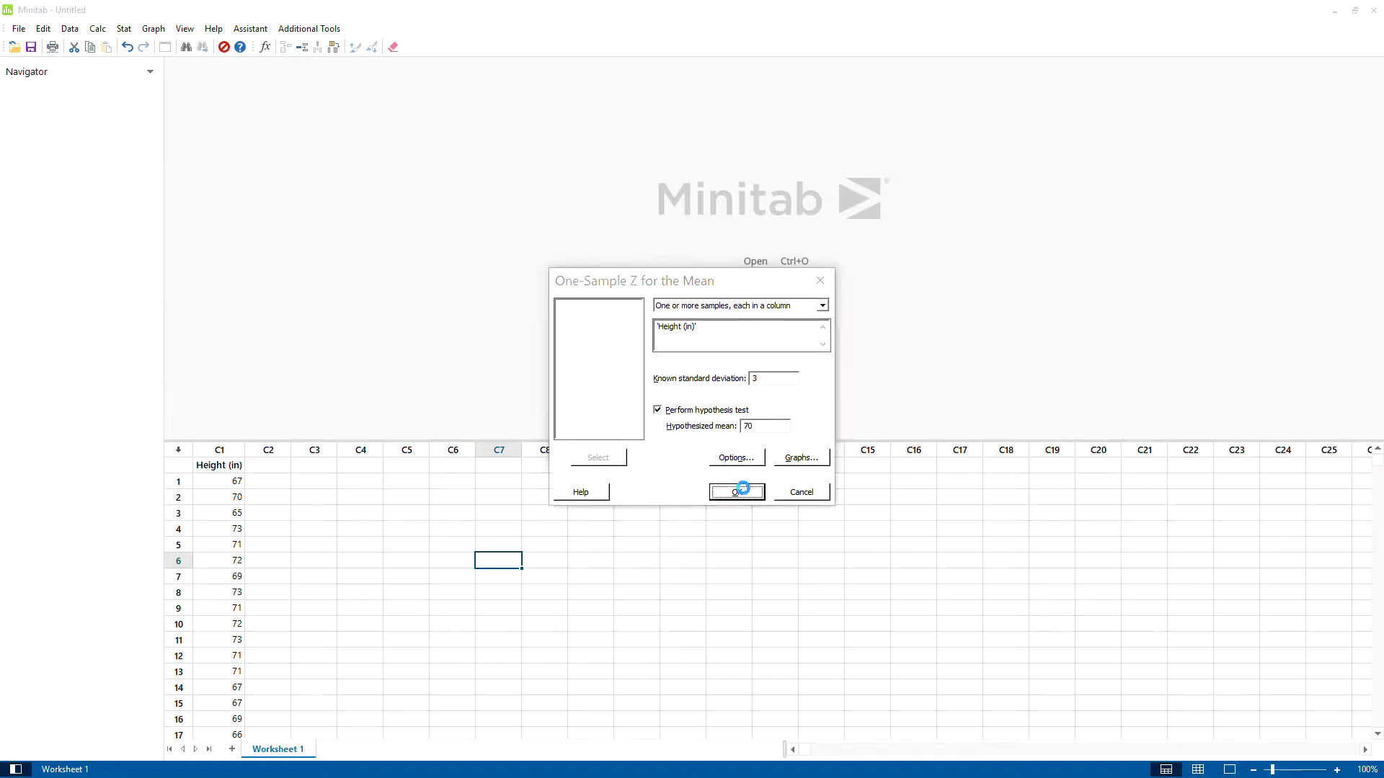
pyautogui.click(256, 318)
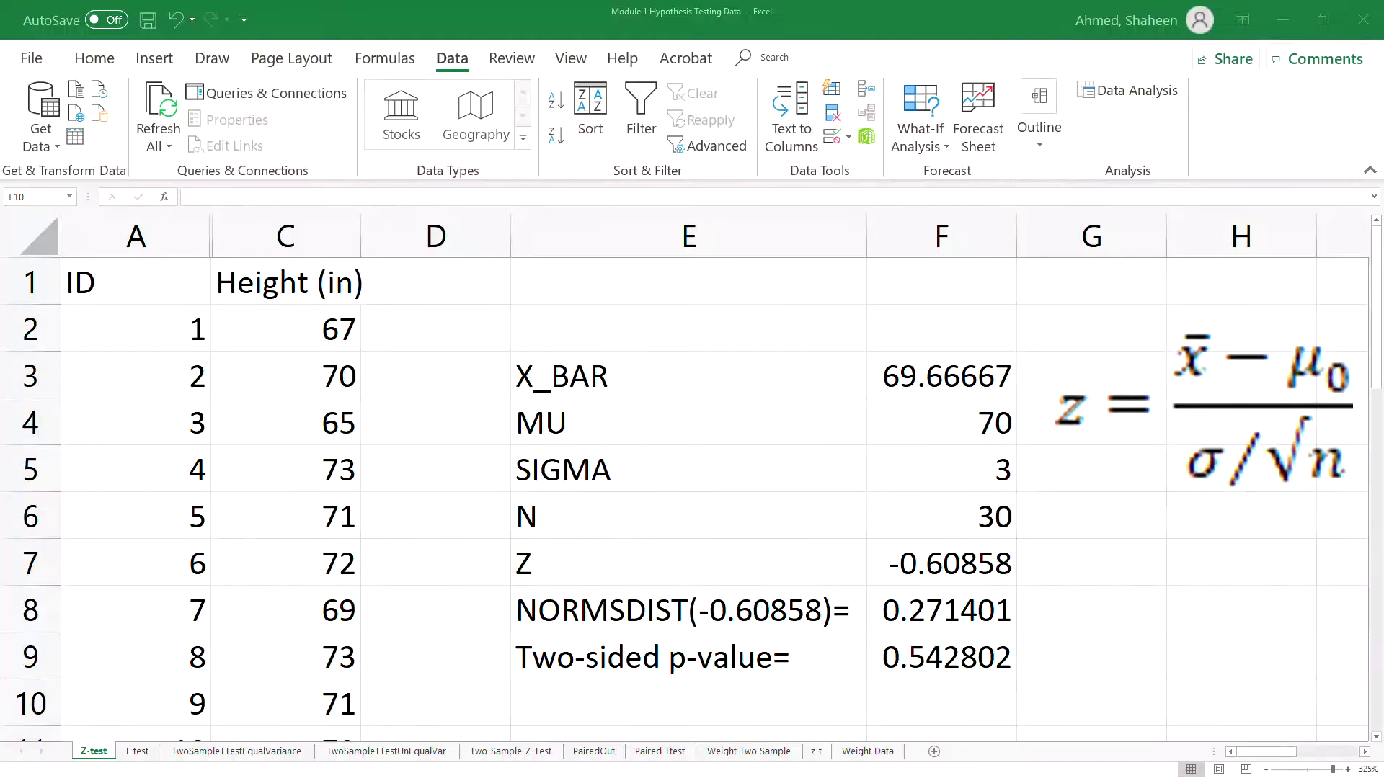
# Confirm F9 holds =F8*2 in the formula bar, then go back to the tutorial page
pyautogui.click(942, 707)
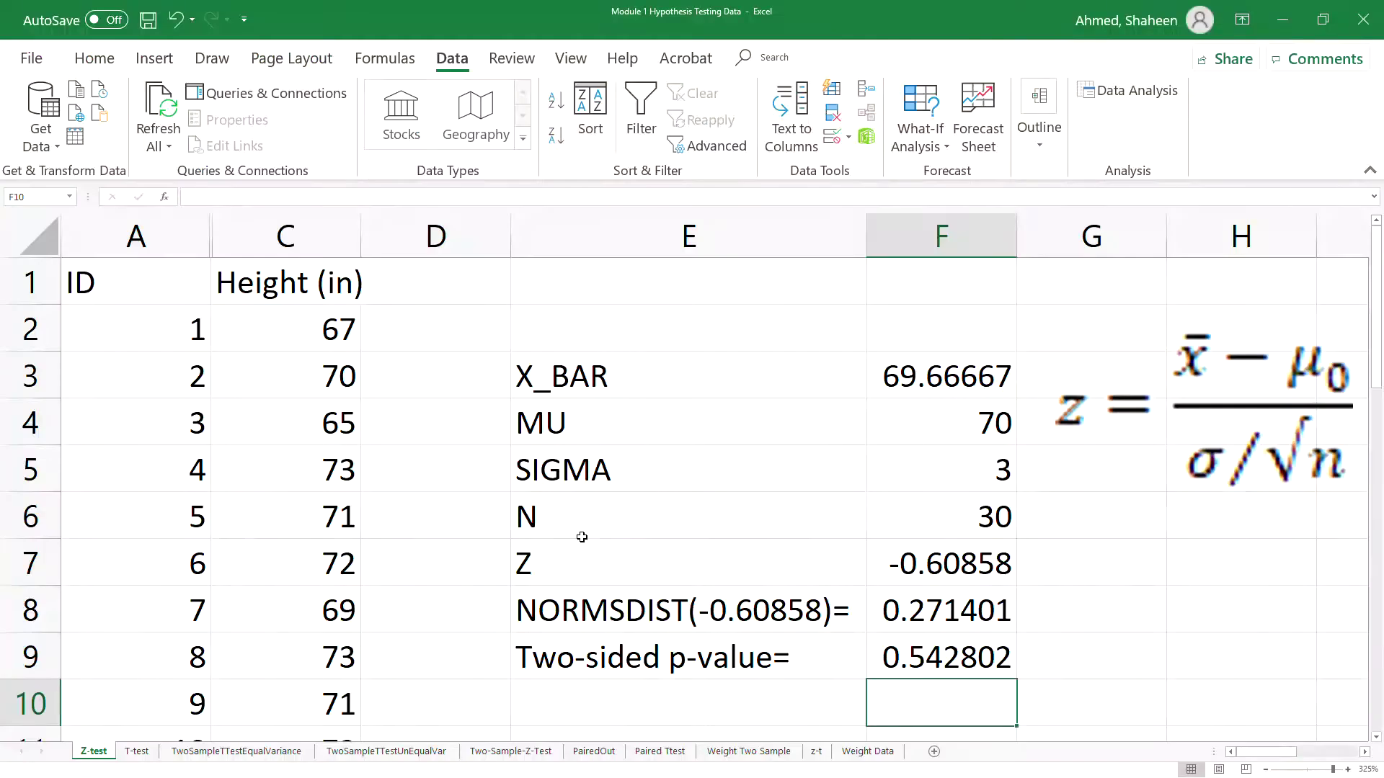
pyautogui.scroll(-1, 691, 475)
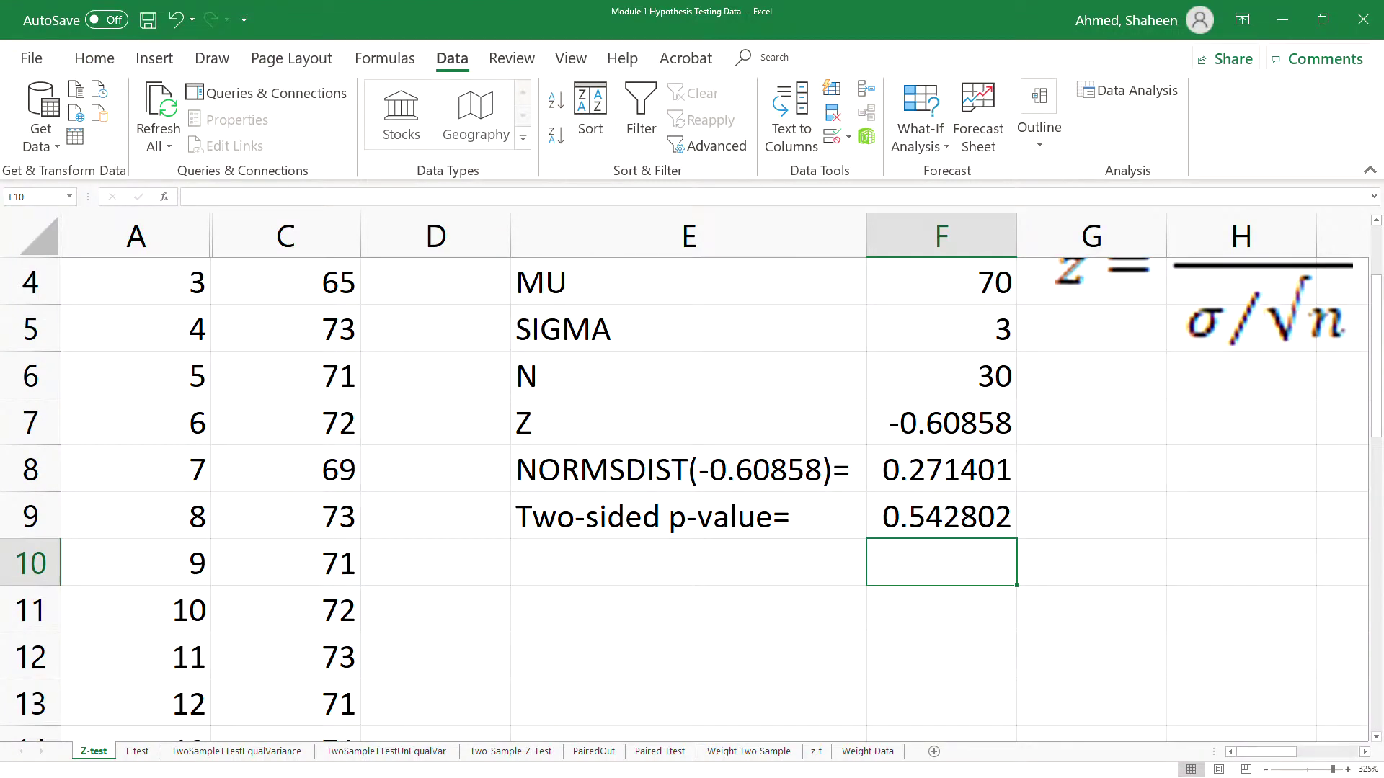
pyautogui.scroll(1, 692, 476)
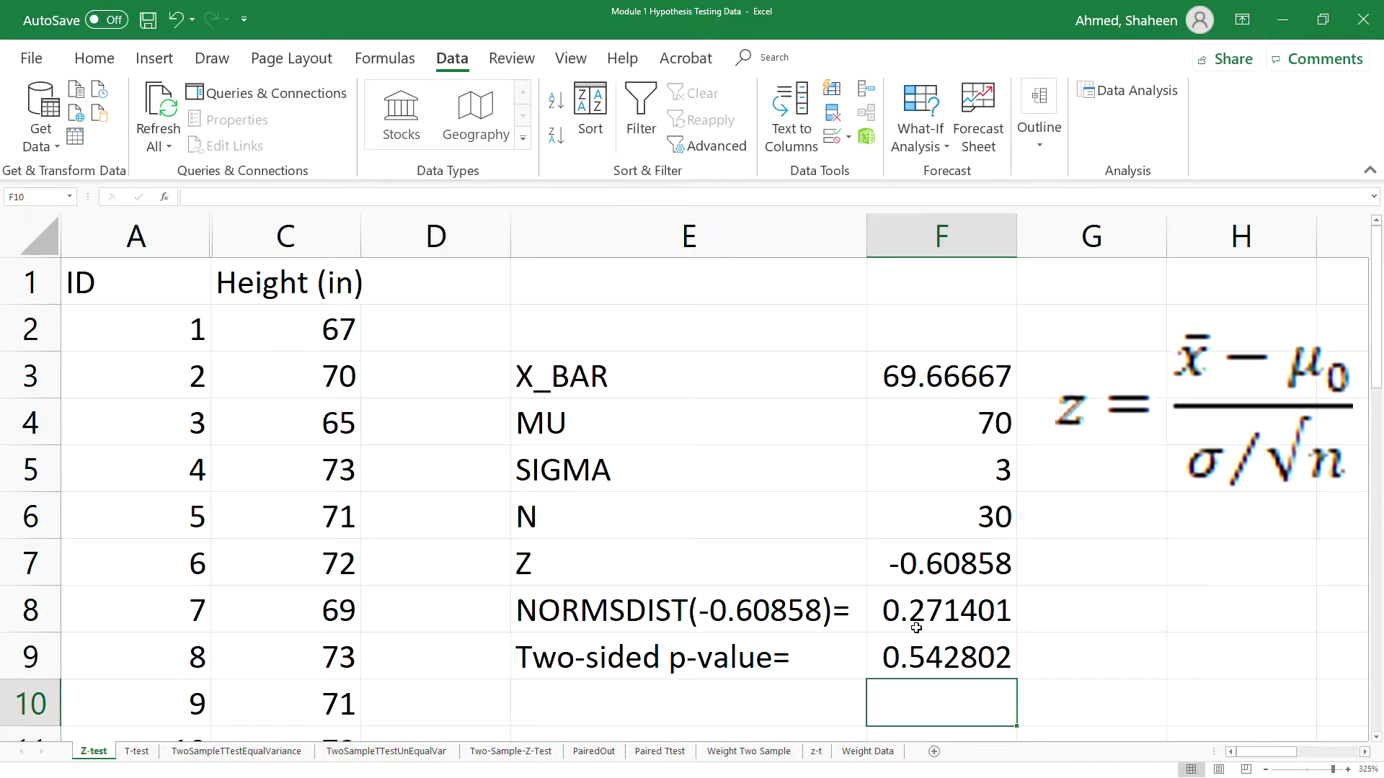
pyautogui.click(934, 657)
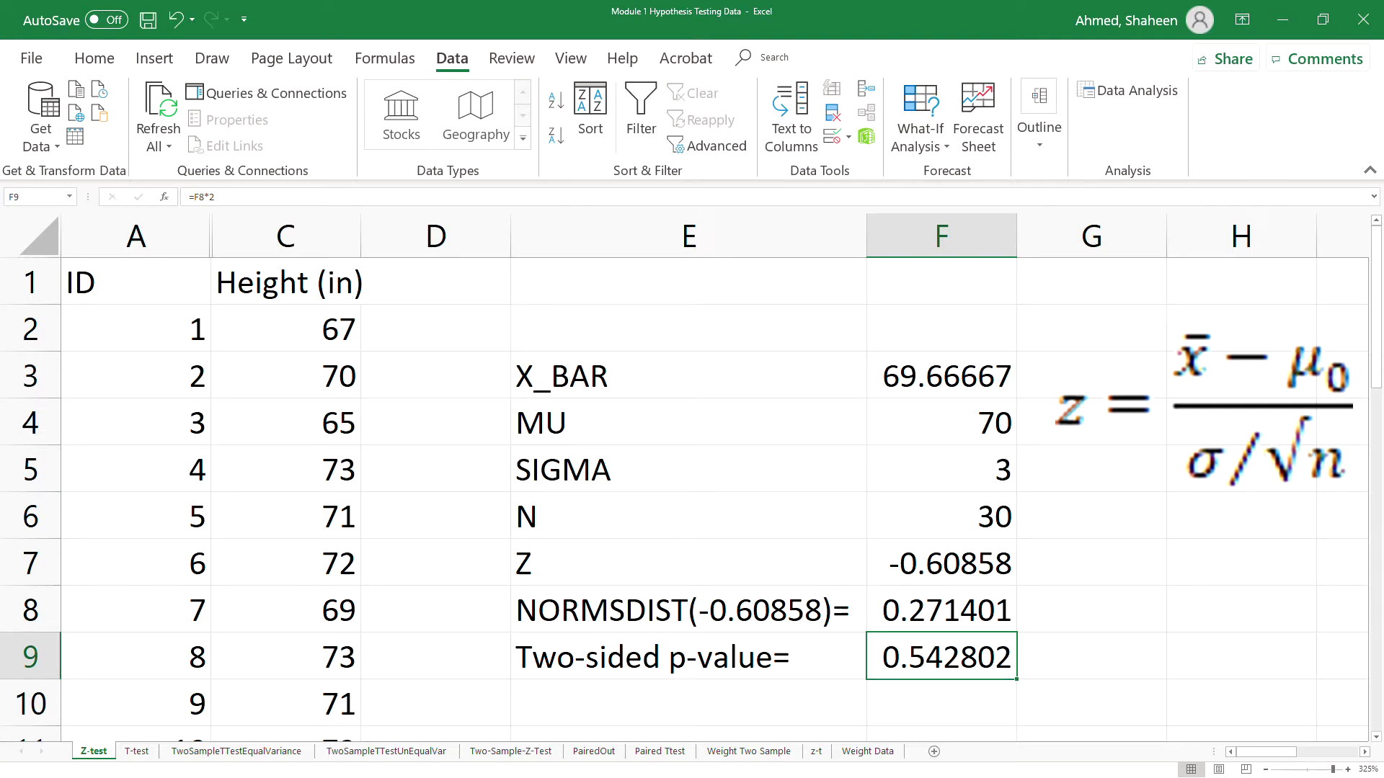
pyautogui.hotkey('alt', 'Tab')
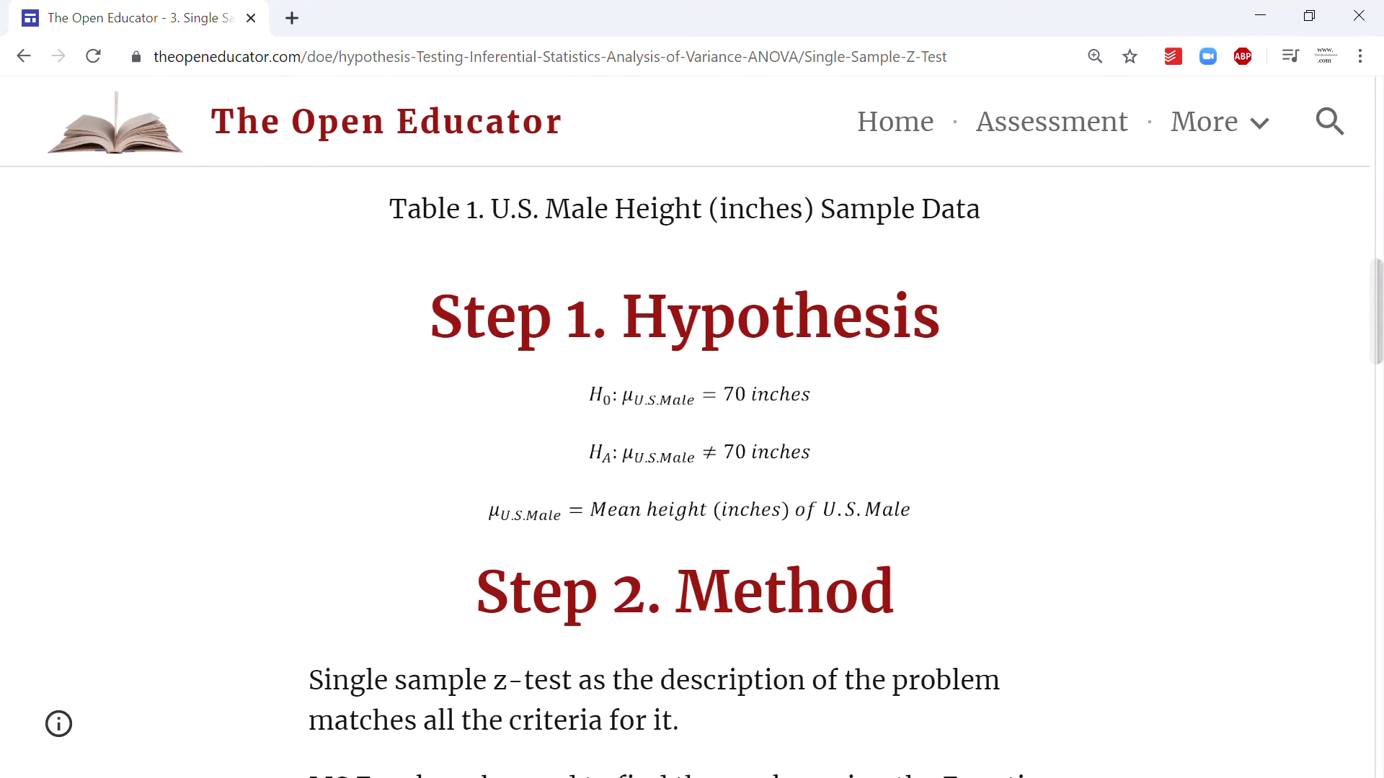
# Scroll through the tutorial's Step 3 results and Step 4 conclusion, then back up to the lesson title
pyautogui.scroll(-12, 692, 473)
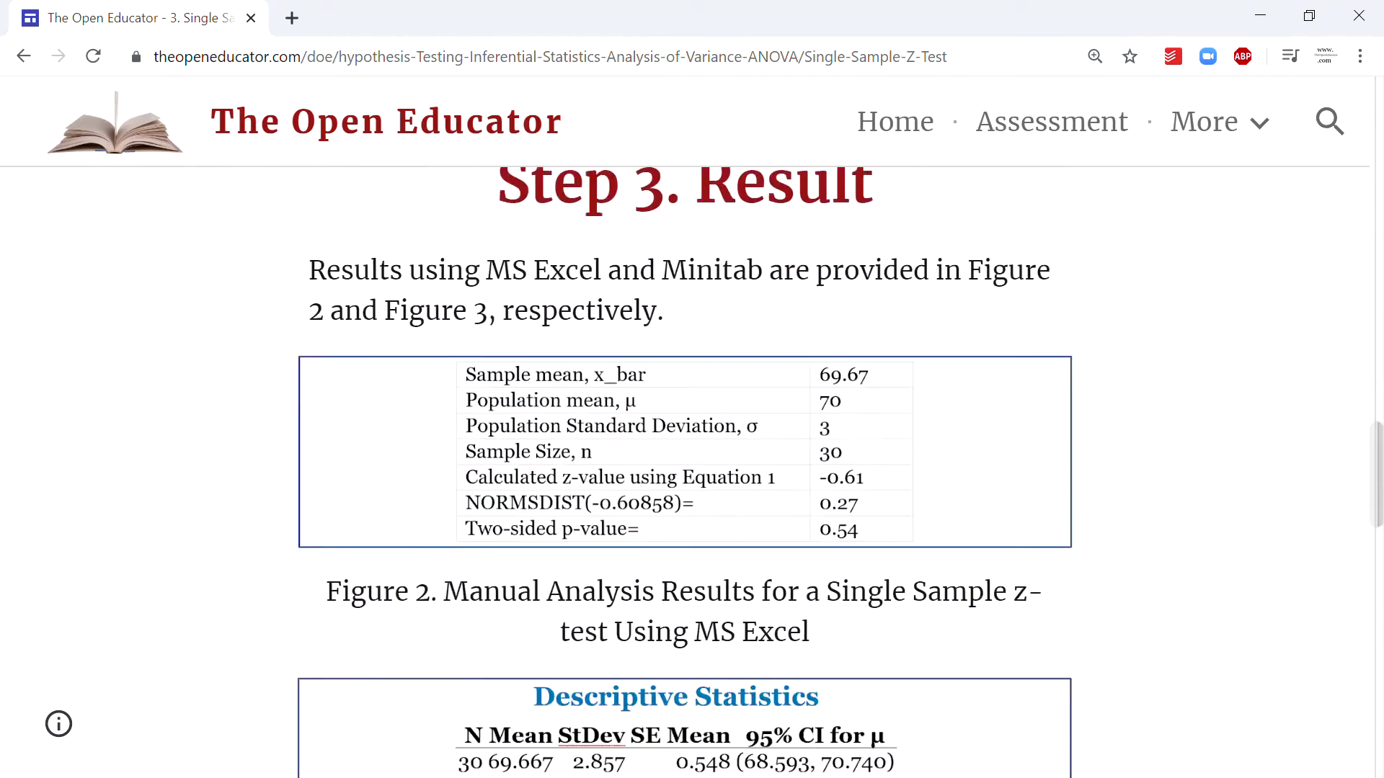
pyautogui.scroll(-12, 692, 473)
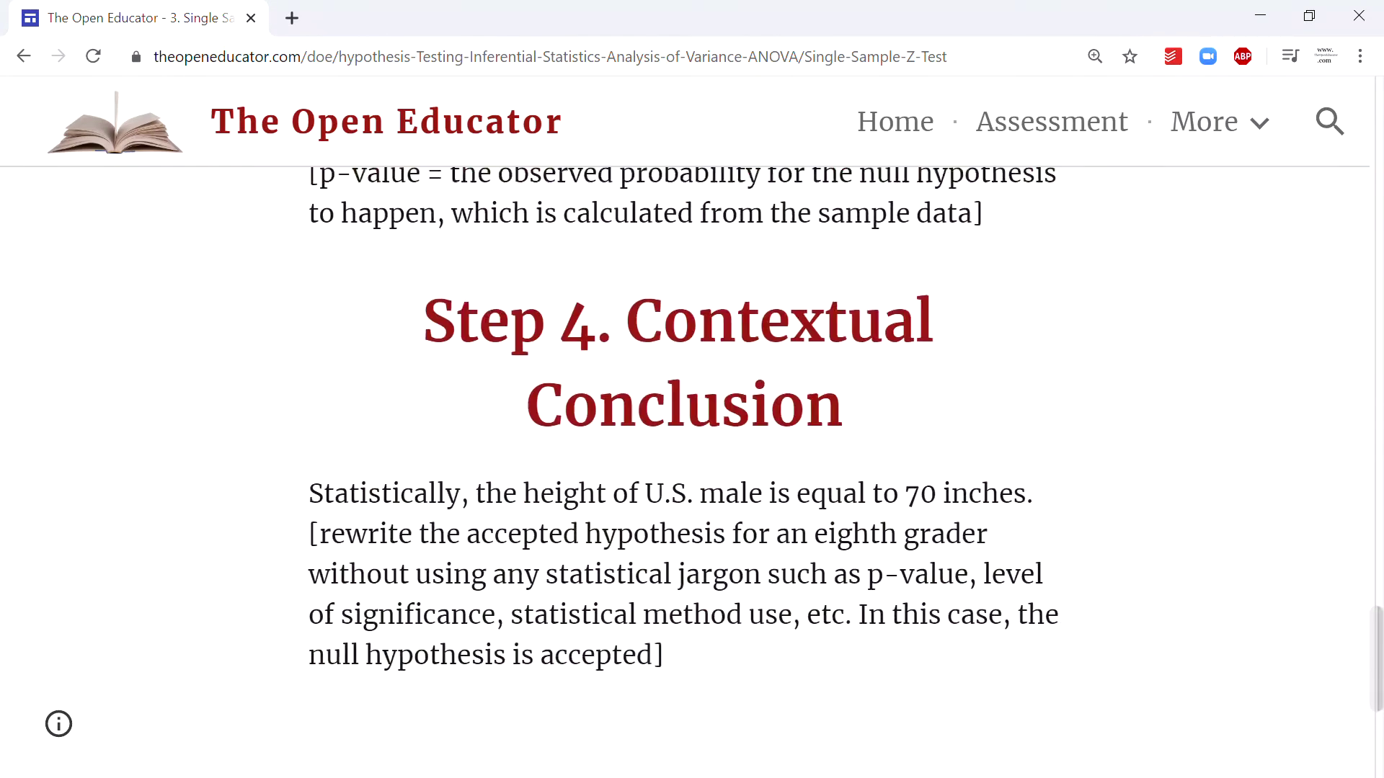
pyautogui.scroll(-3, 692, 473)
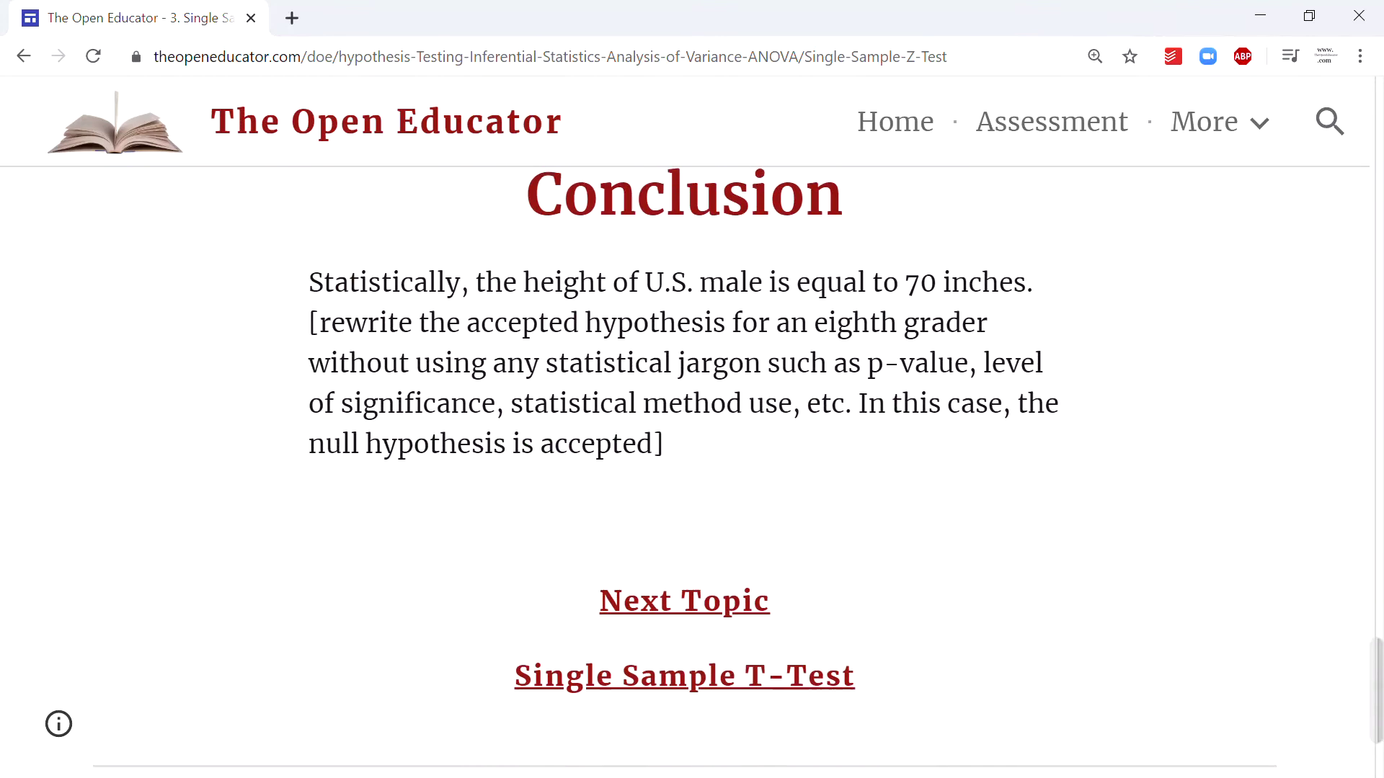
pyautogui.scroll(20, 692, 474)
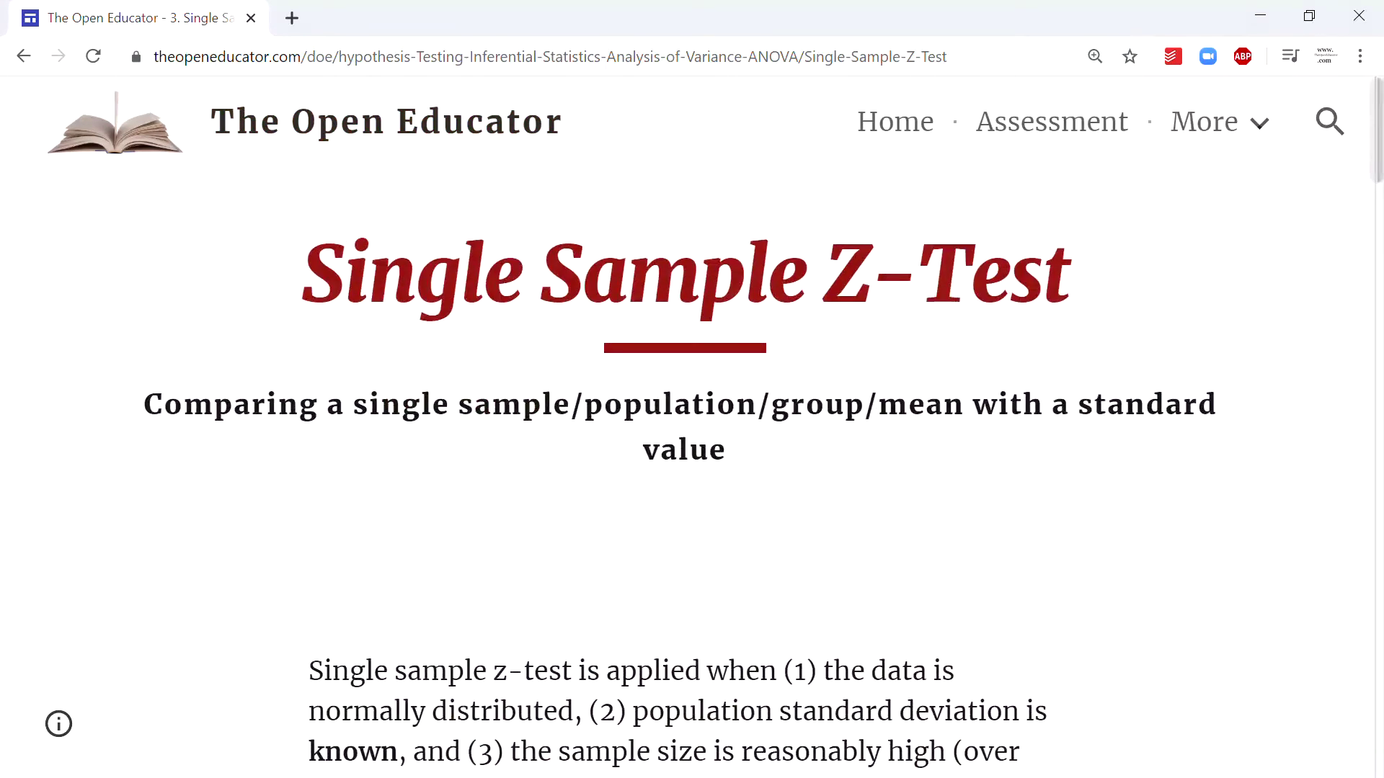